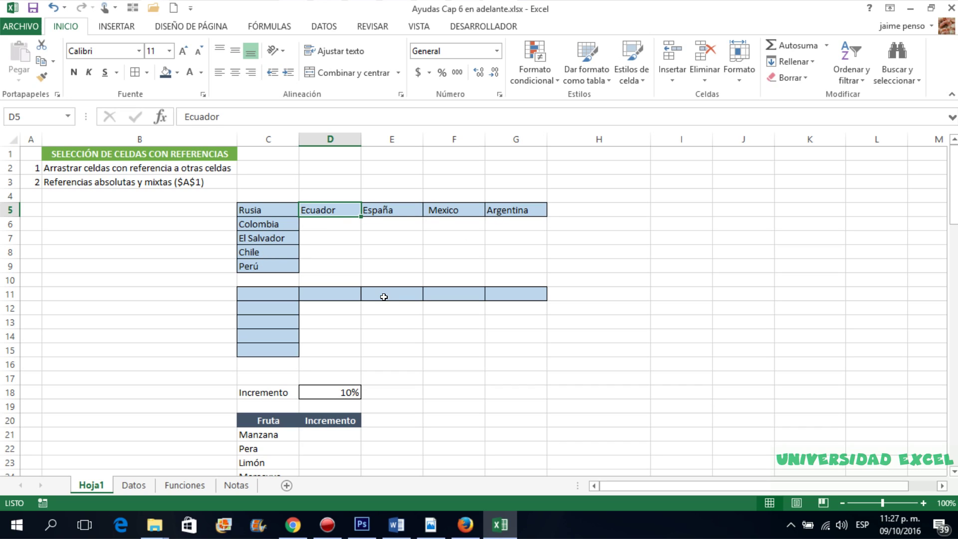
Enter a formula in cell C11 that references cell C5, written as +C5.
click(266, 292)
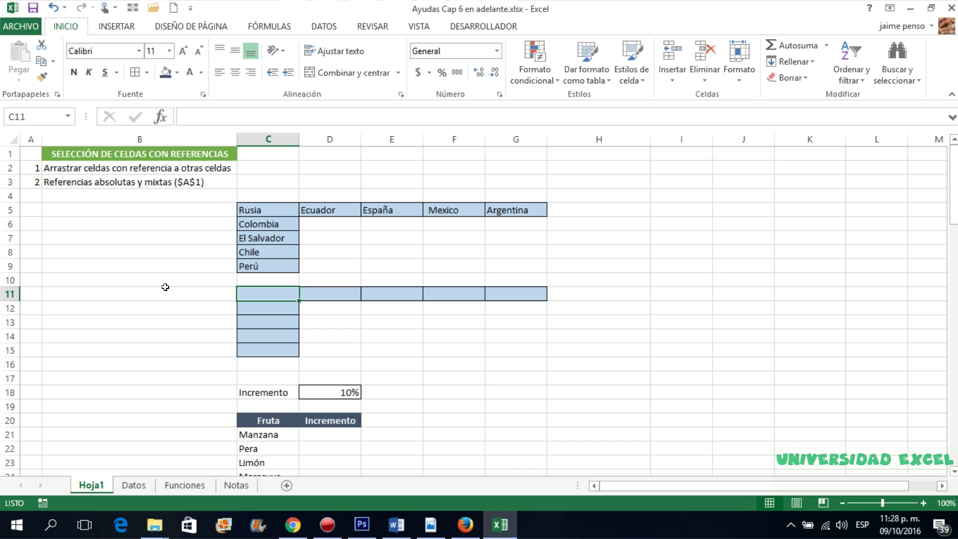
text(=)
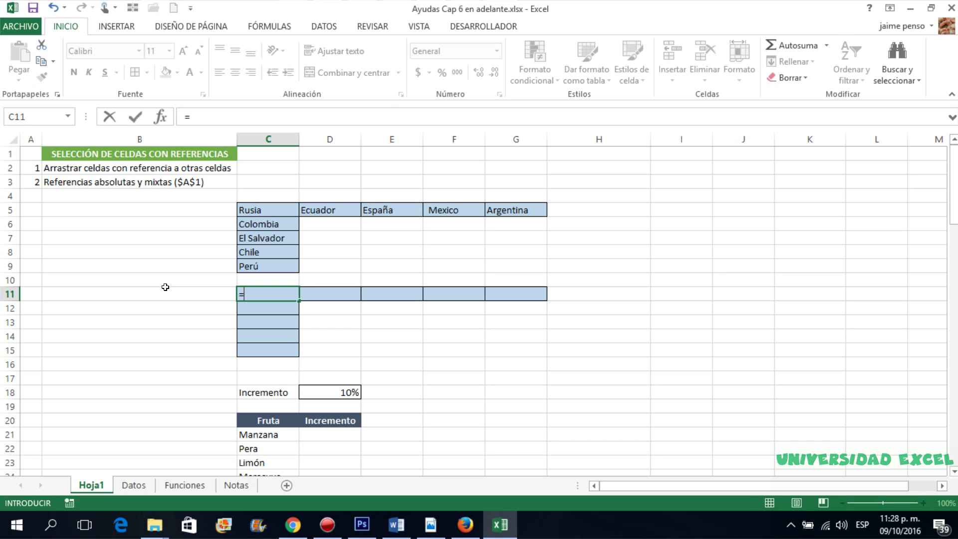
key(BackSpace)
click(262, 208)
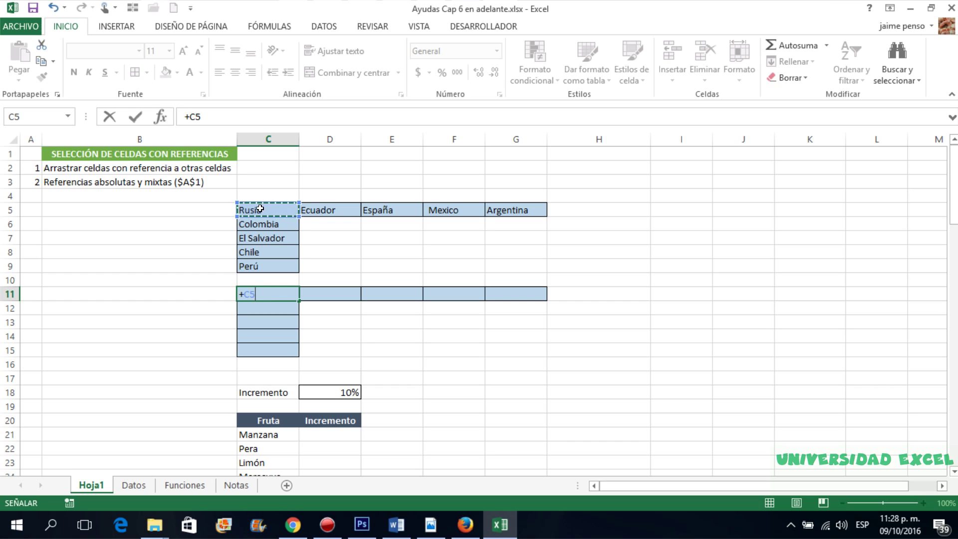
key(Return)
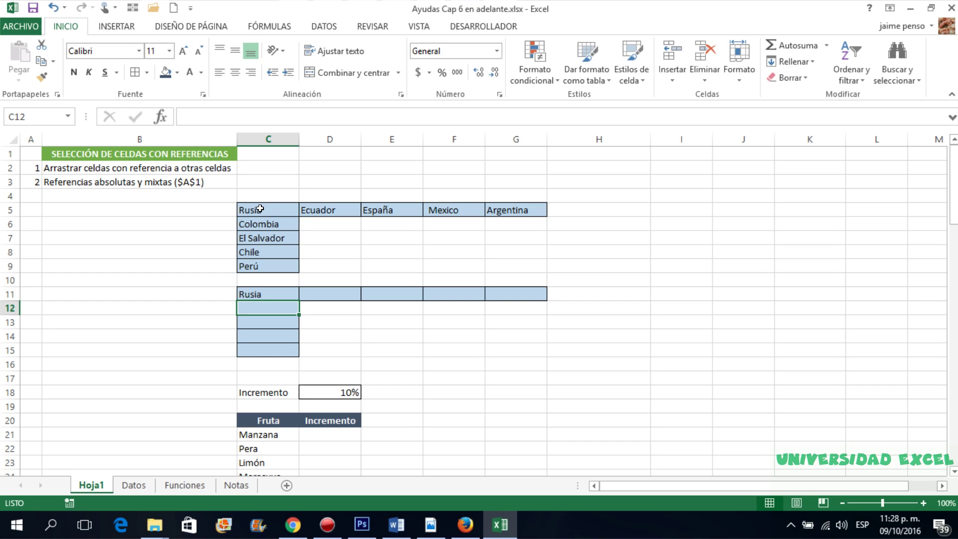
Fill the formula in C11 down through cell C15.
click(261, 290)
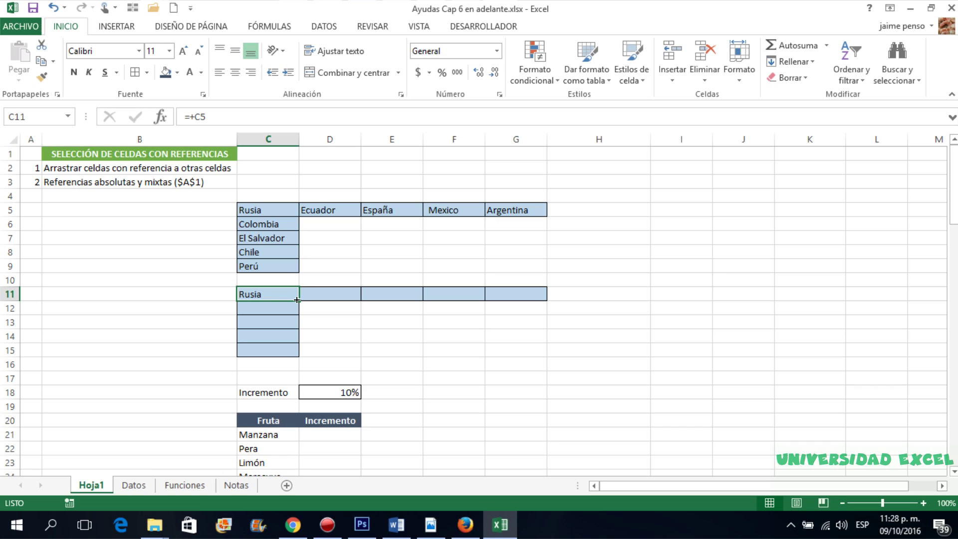
drag(297, 299, 296, 352)
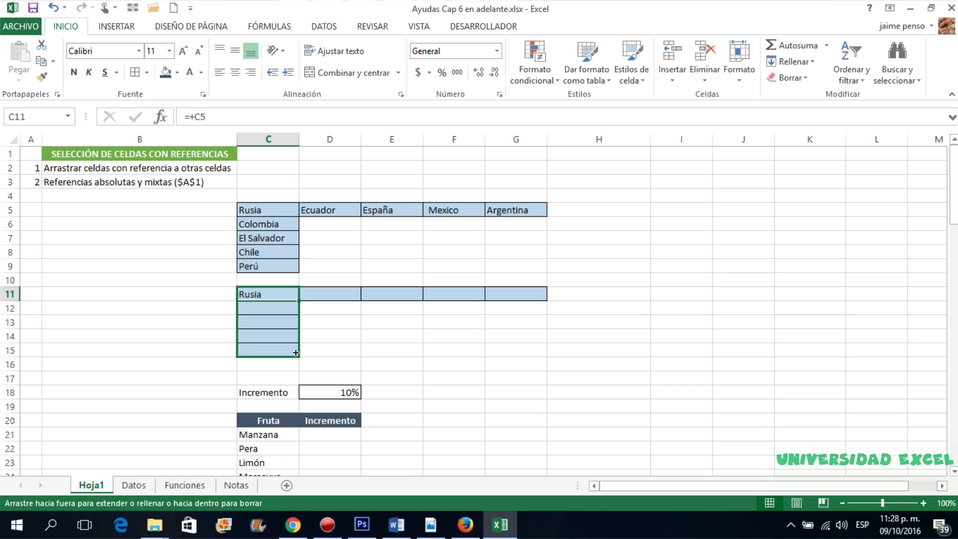
drag(295, 353, 296, 352)
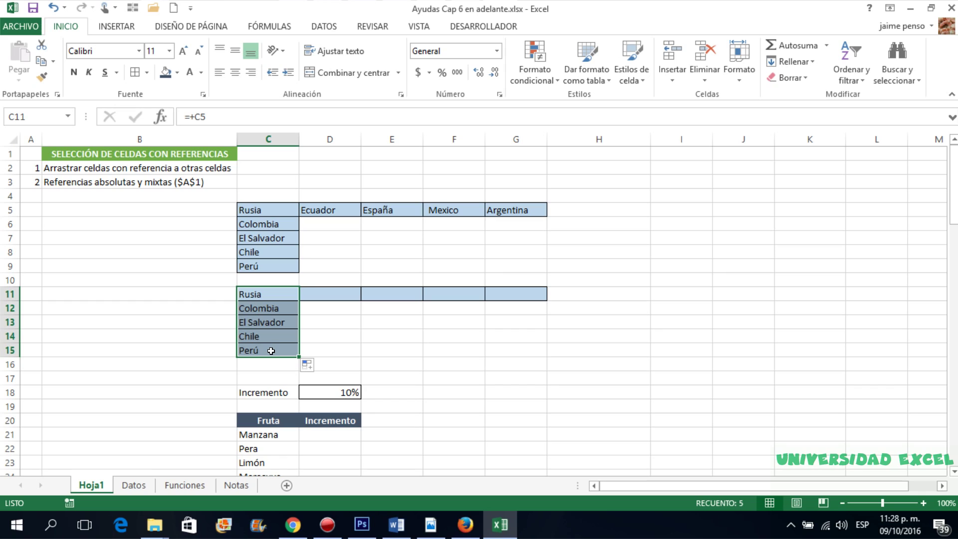
Remove the plus sign from the formula in C11 so that it reads =C5.
click(265, 290)
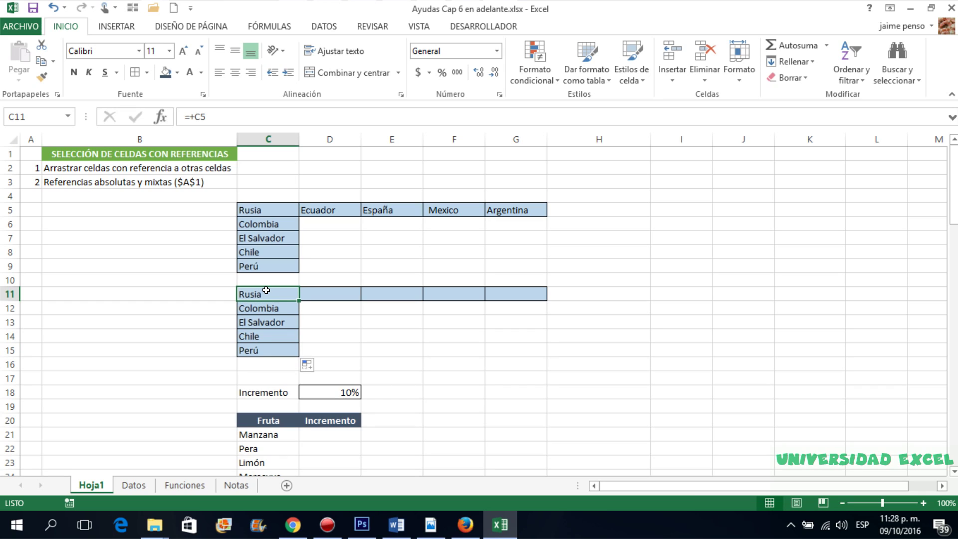
click(191, 116)
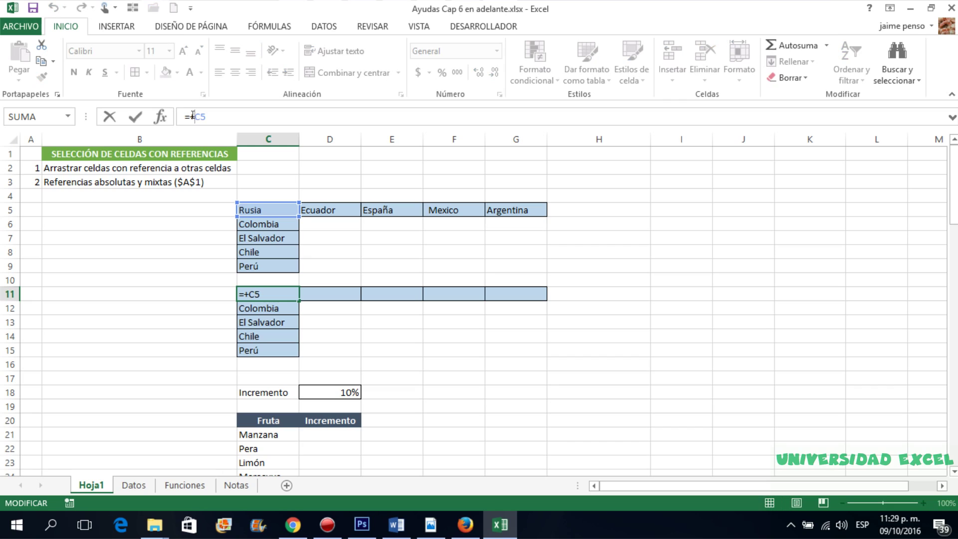
key(Return)
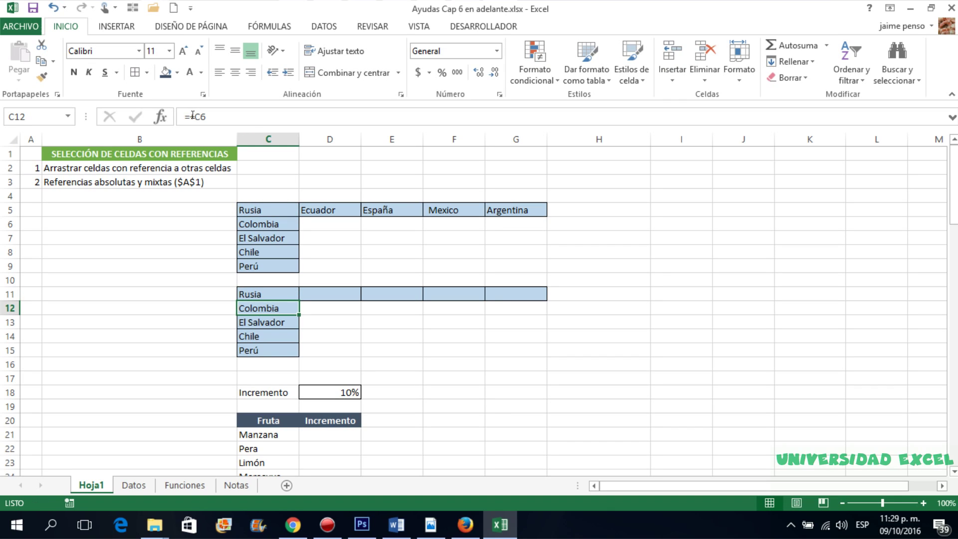
key(Up)
key(Down)
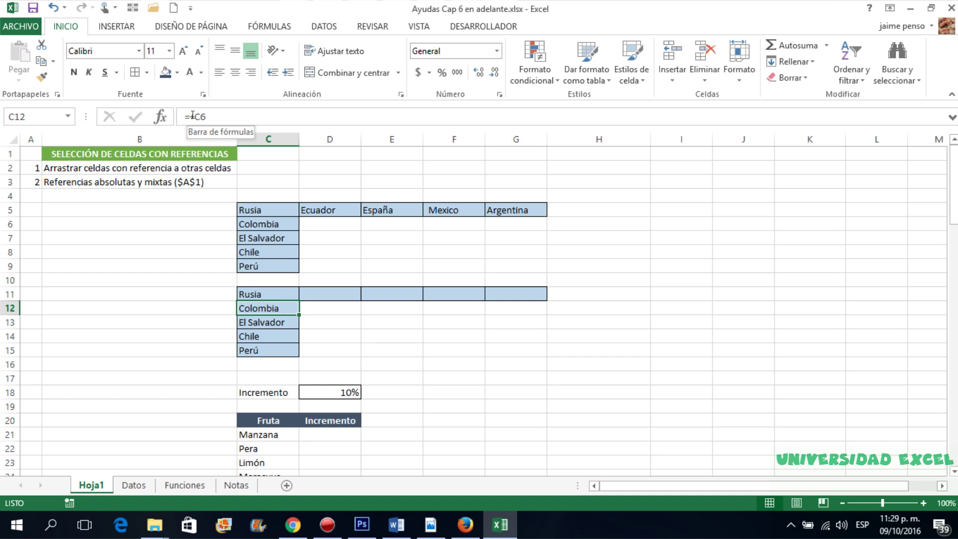
Examine the cell references in the filled formulas from C12 down to C15.
click(188, 112)
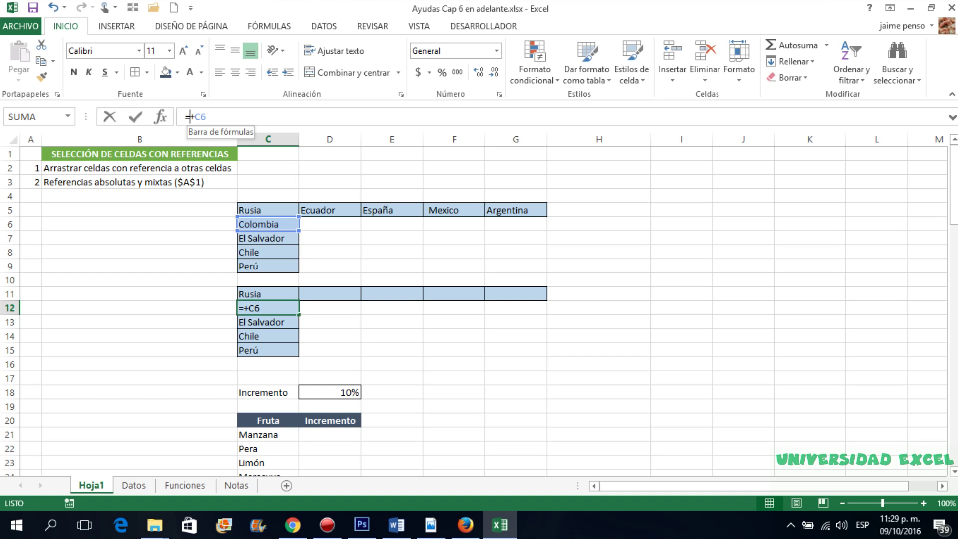
key(Return)
key(Up)
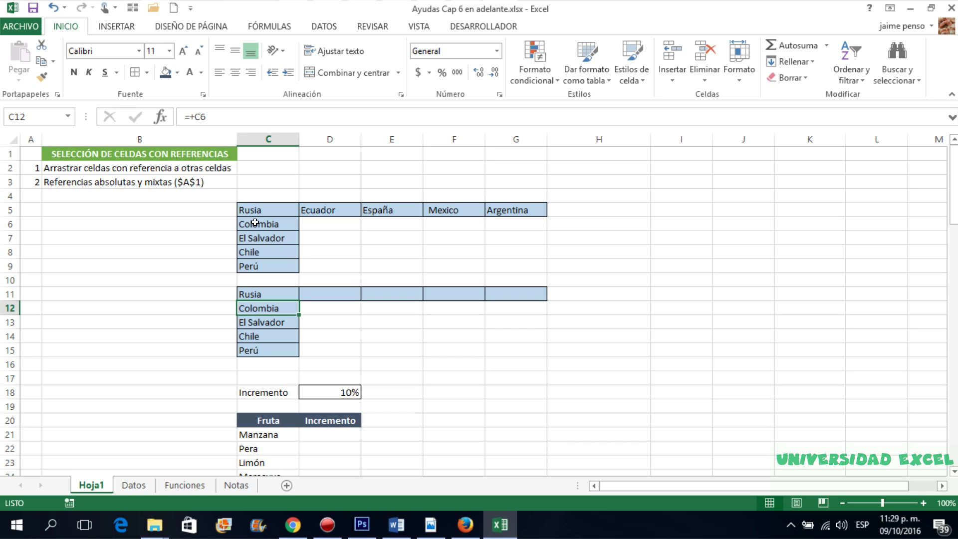
key(Down)
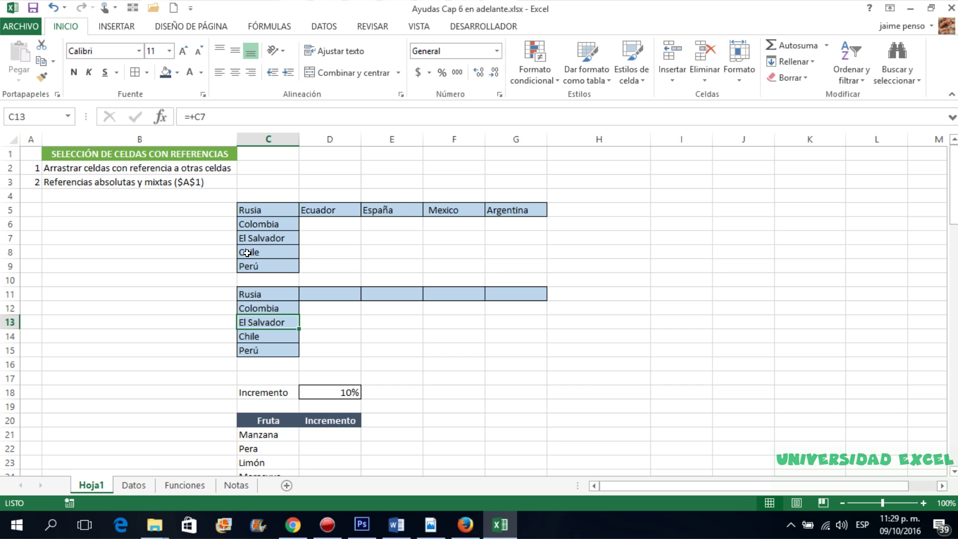
key(Down)
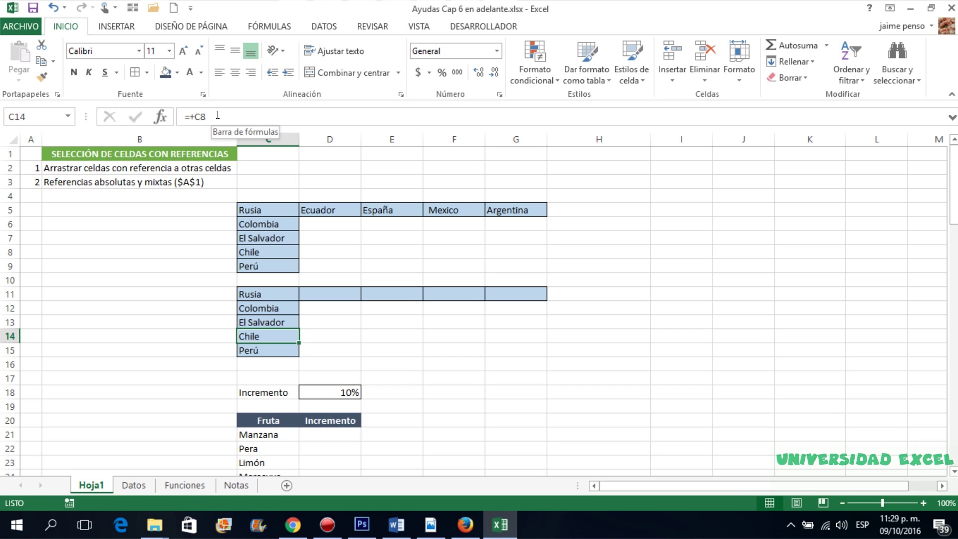
key(Down)
Fill the formula in C11 across row 11 through G11 and check the reference in D11.
key(Up)
key(Up)
key(Up)
key(Up)
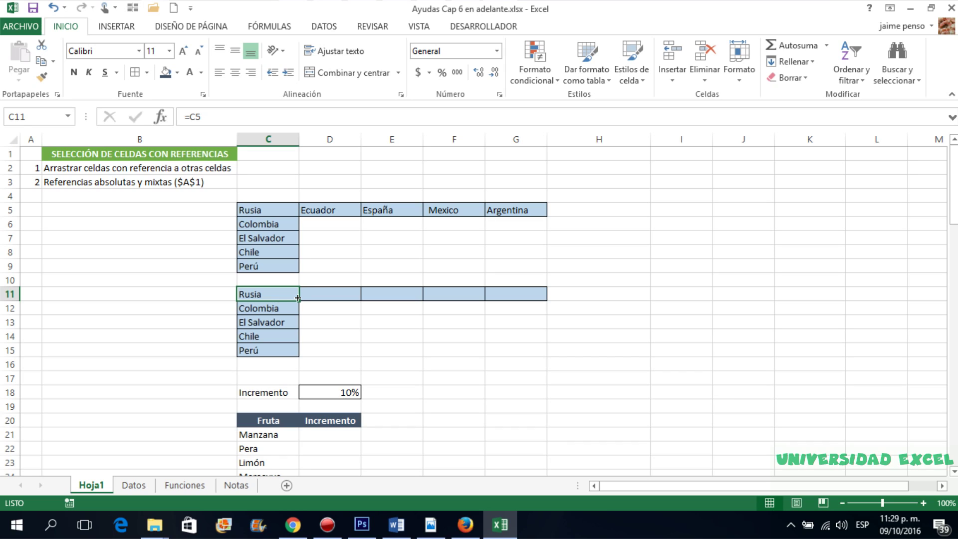
drag(298, 298, 531, 299)
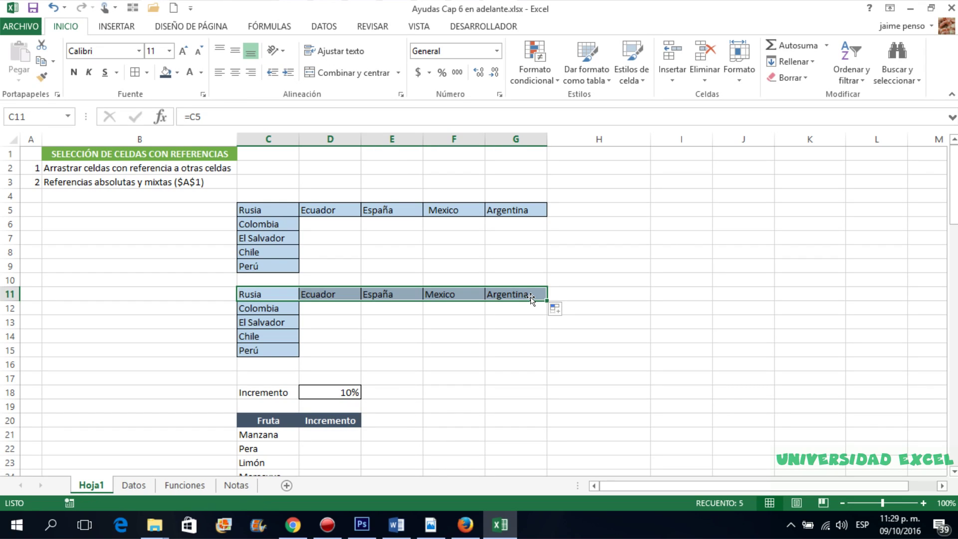
click(317, 292)
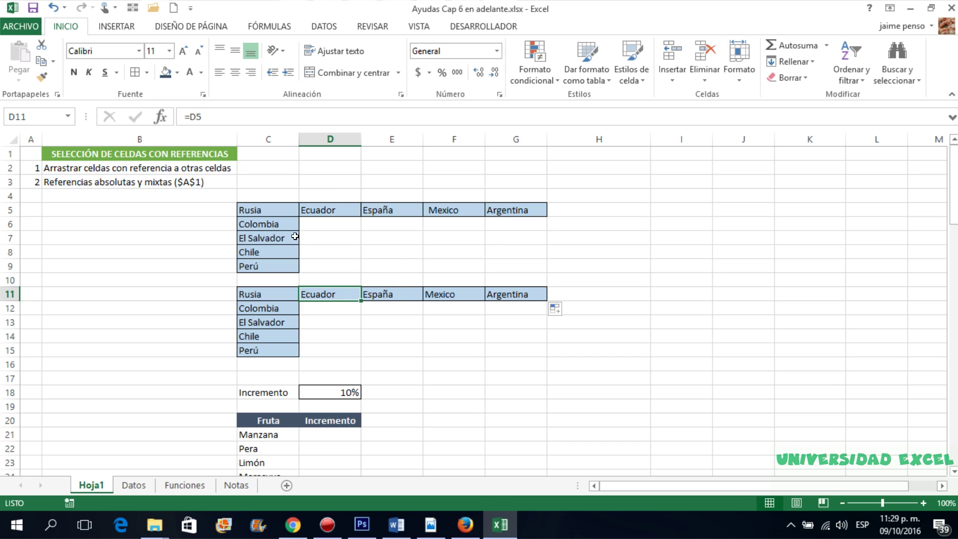
Replace the country names in C5:G5 with the numbers 1, 2, 3, 4 and 5.
click(267, 207)
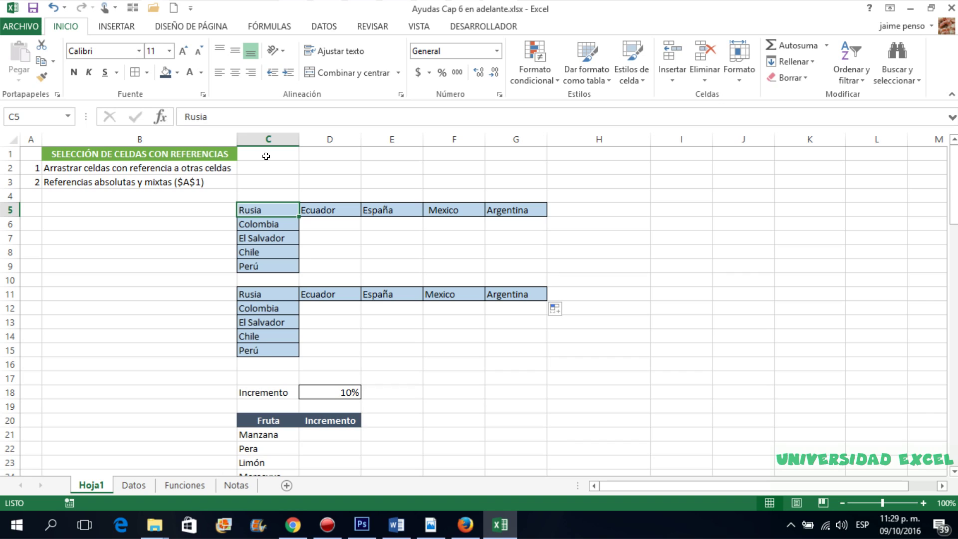
text(1)
key(Tab)
text(2)
key(Tab)
text(3)
key(Tab)
text(4)
key(Tab)
text(5)
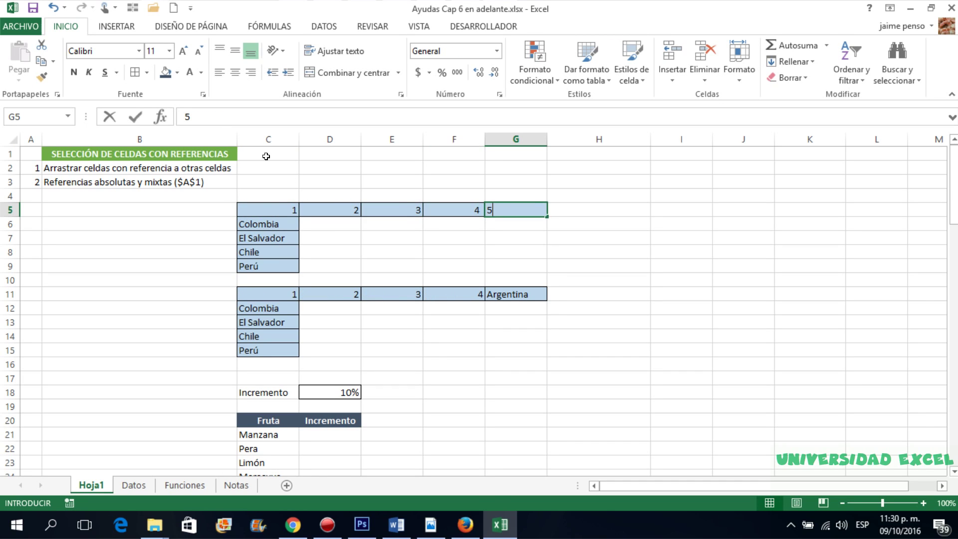
key(Return)
Compare the linked cells in row 11 with their source values in row 5.
key(Down)
key(Down)
key(Down)
key(Down)
key(Down)
key(Down)
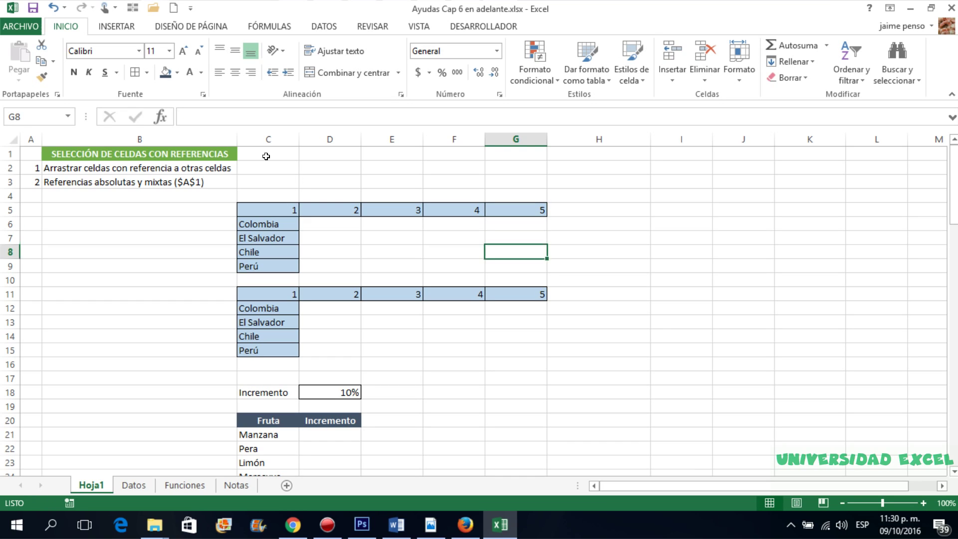
key(Up)
key(Left)
key(Left)
key(Left)
key(Left)
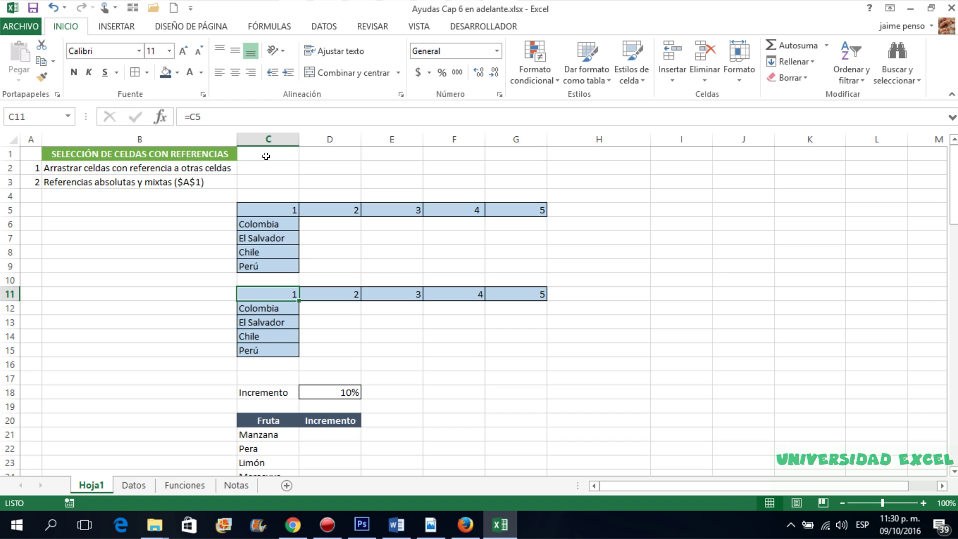
key(Up)
key(Up)
key(Up)
key(Up)
key(Up)
key(Up)
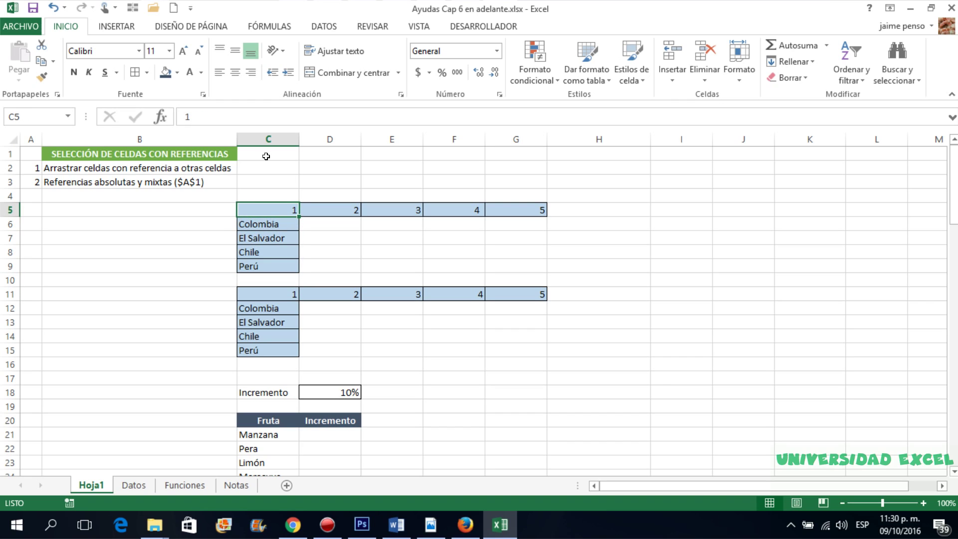
key(Right)
key(Right)
key(Down)
key(Down)
key(Up)
key(Up)
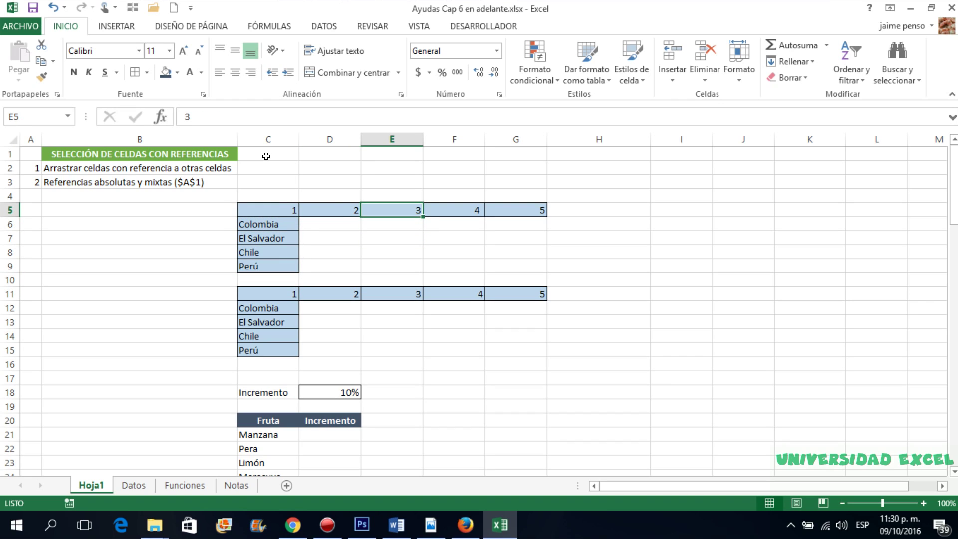
key(Down)
key(Down)
key(Down)
key(Down)
key(Down)
key(Down)
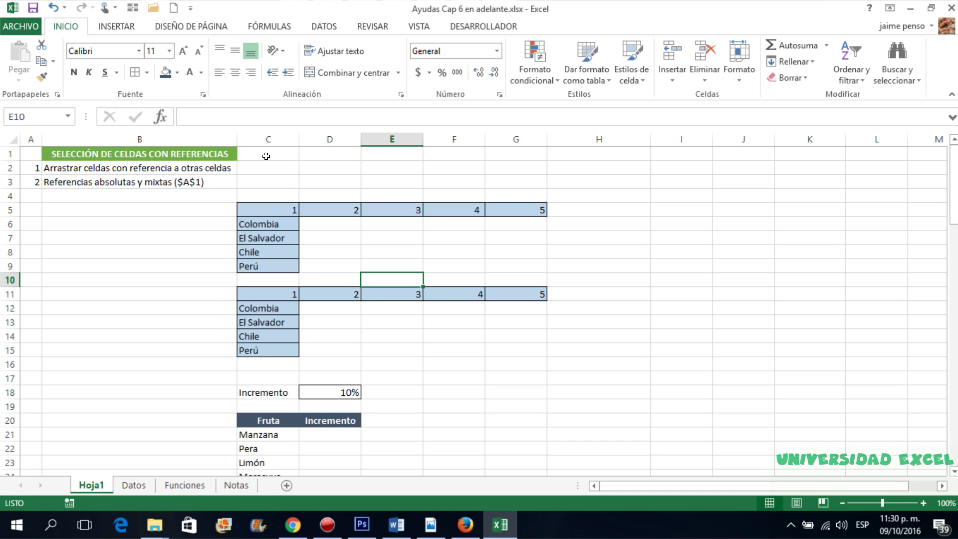
key(Up)
key(Up)
key(Up)
key(Up)
key(Up)
key(Up)
key(Down)
key(Up)
key(Down)
key(Down)
key(Down)
key(Down)
key(Down)
key(Down)
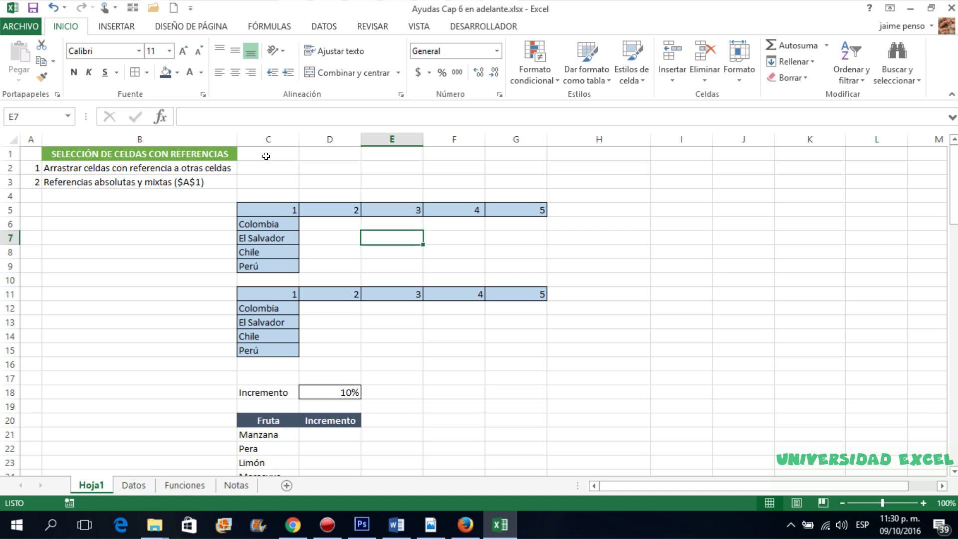
Replace the country names in cells C6 to C9 with four people's first names.
key(Up)
key(Up)
key(Left)
key(Left)
key(Left)
key(Up)
key(Up)
key(Up)
key(Right)
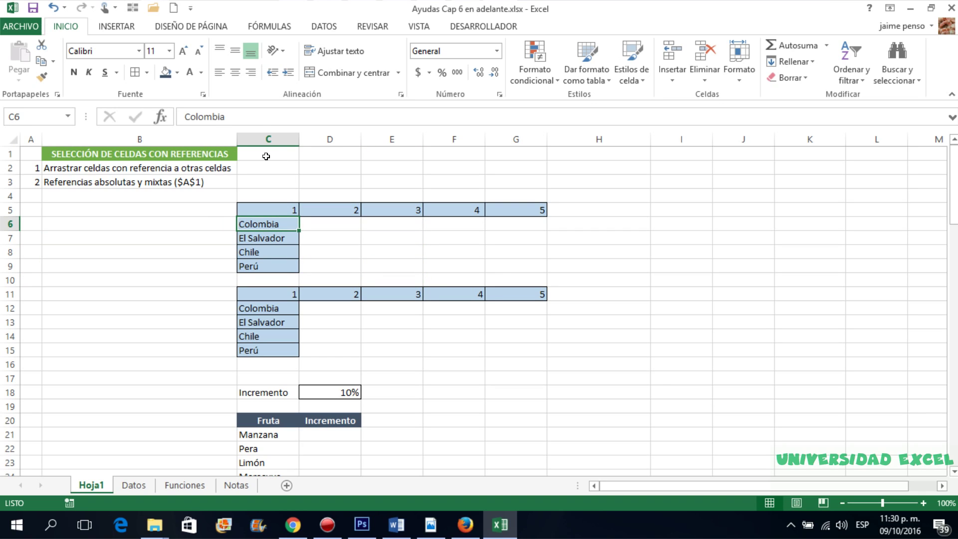
text(Alex)
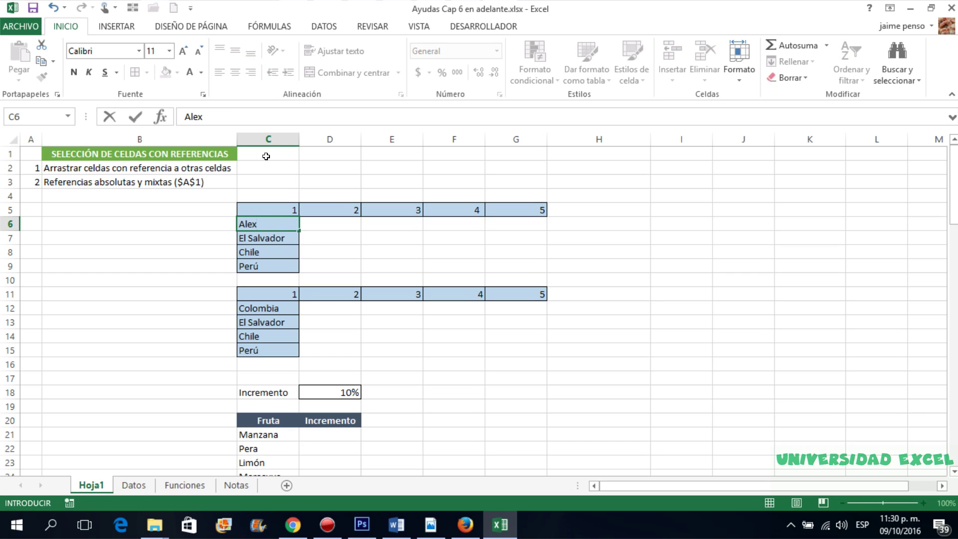
key(Return)
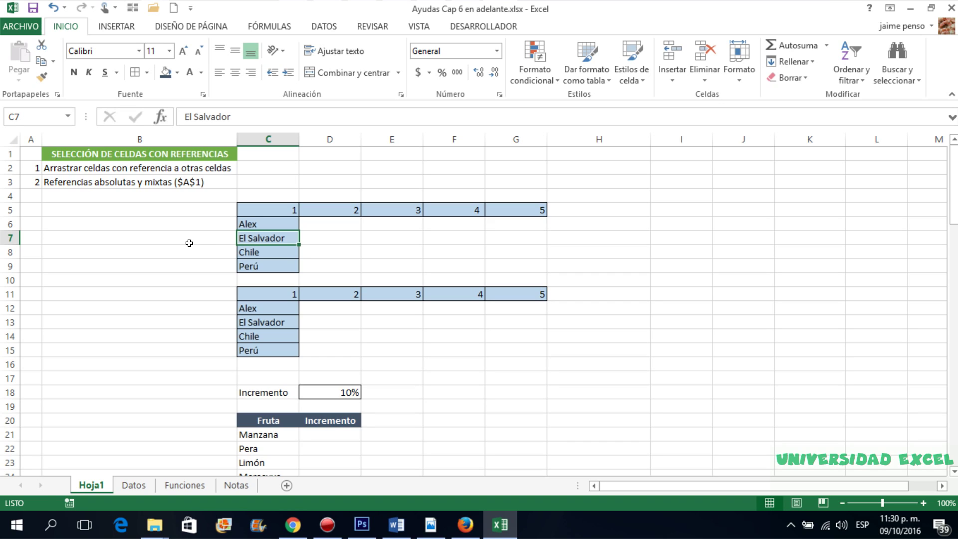
text(Pedro)
key(Return)
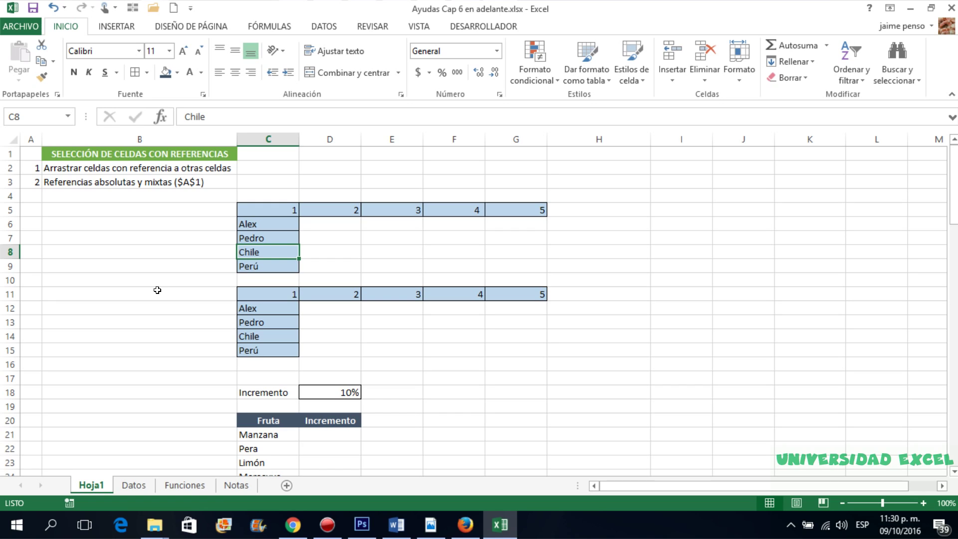
text(Juan)
key(Return)
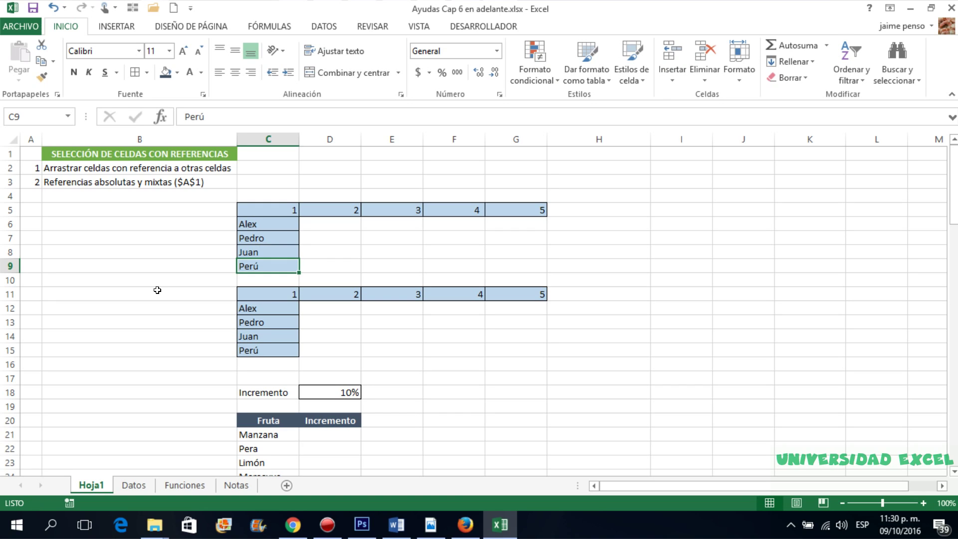
text(Jairo)
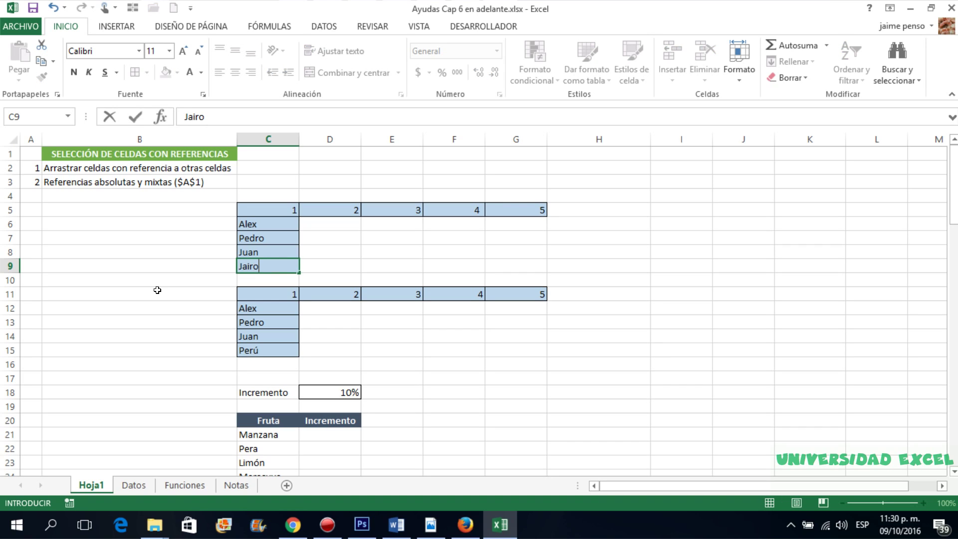
key(Return)
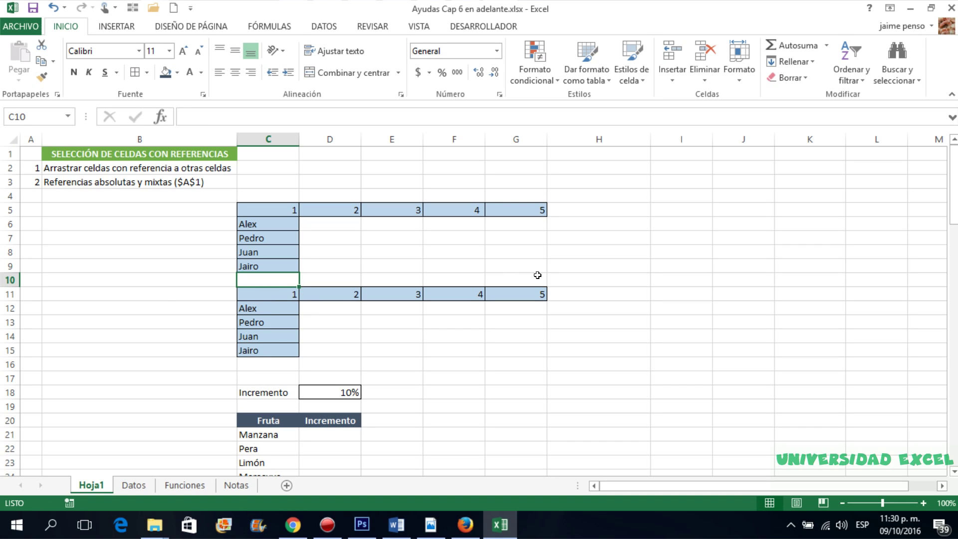
View the Incremento rate and the Fruta table below the linked ranges, in rows 18 to 24.
click(205, 294)
key(Down)
key(Down)
key(Down)
key(Down)
key(Down)
key(Down)
key(Down)
key(Down)
key(Down)
key(Down)
key(Down)
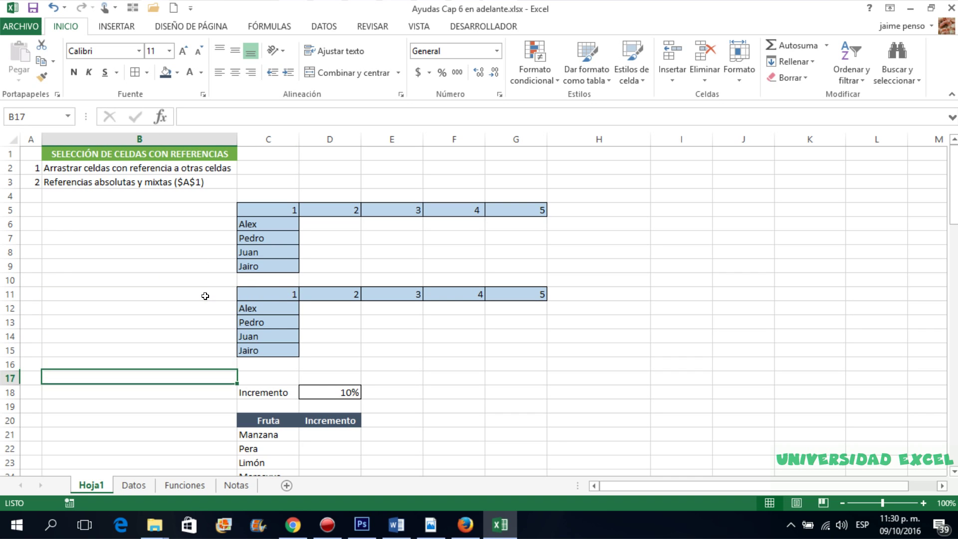
key(Down)
key(Down)
key(Down)
key(Down)
key(Down)
key(Down)
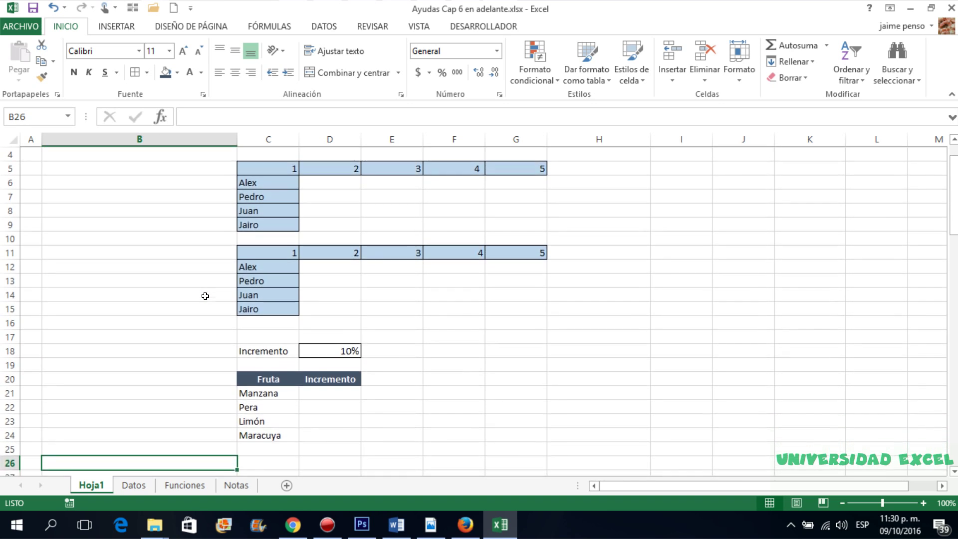
Go through the empty Incremento cells D21:D24 beside the four fruits in the first Fruta table.
key(Up)
key(Up)
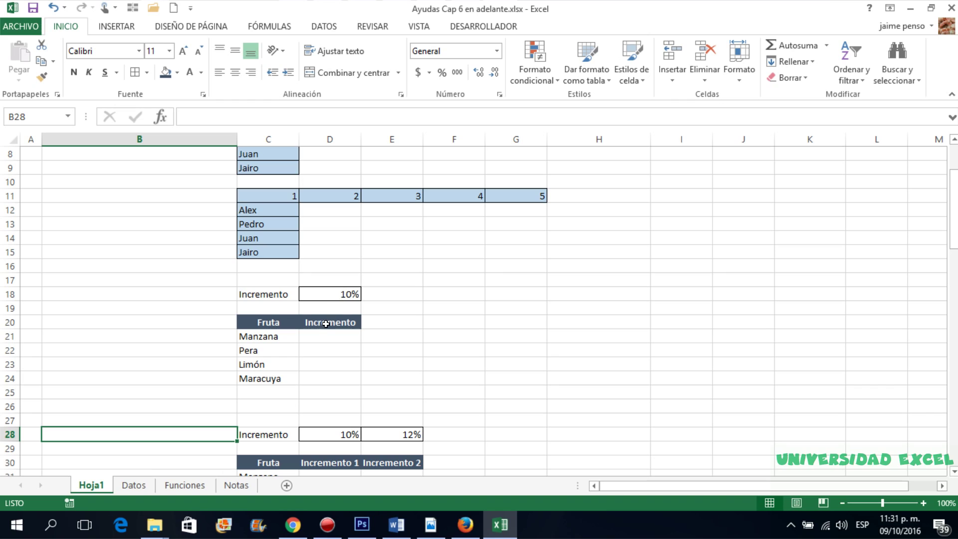
click(319, 336)
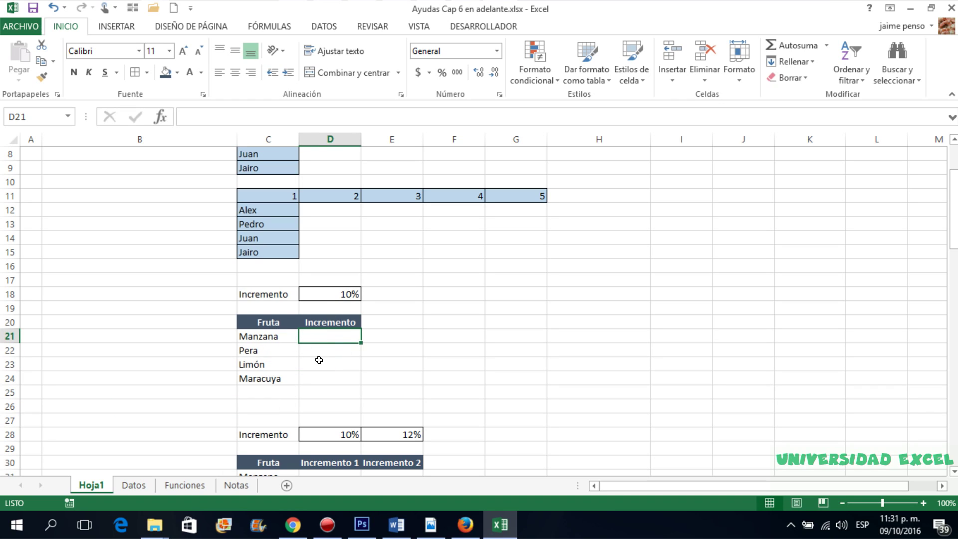
click(317, 345)
key(Down)
key(Down)
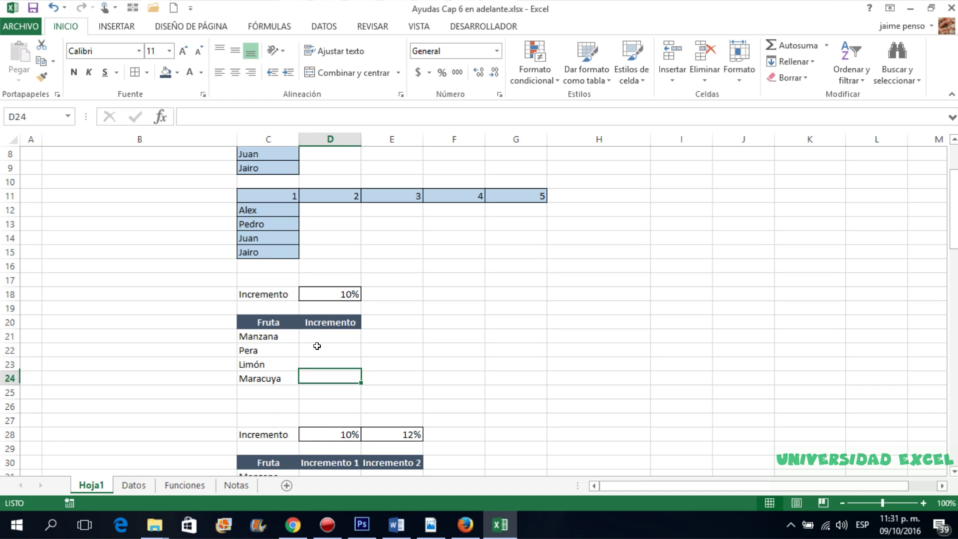
key(Up)
key(Up)
key(Up)
key(Left)
key(Right)
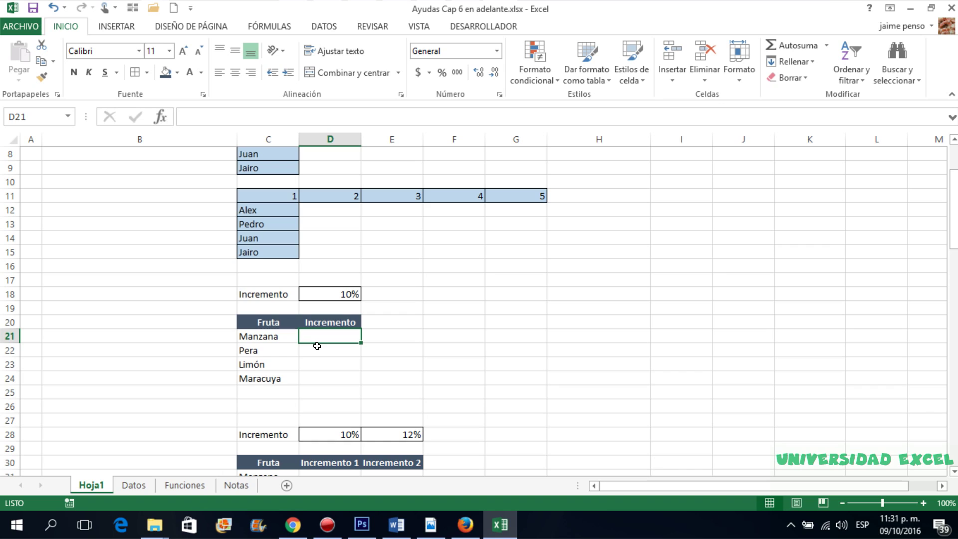
Enter =D18 as Manzana's increment in D21 and copy the formula down through D24.
text(=)
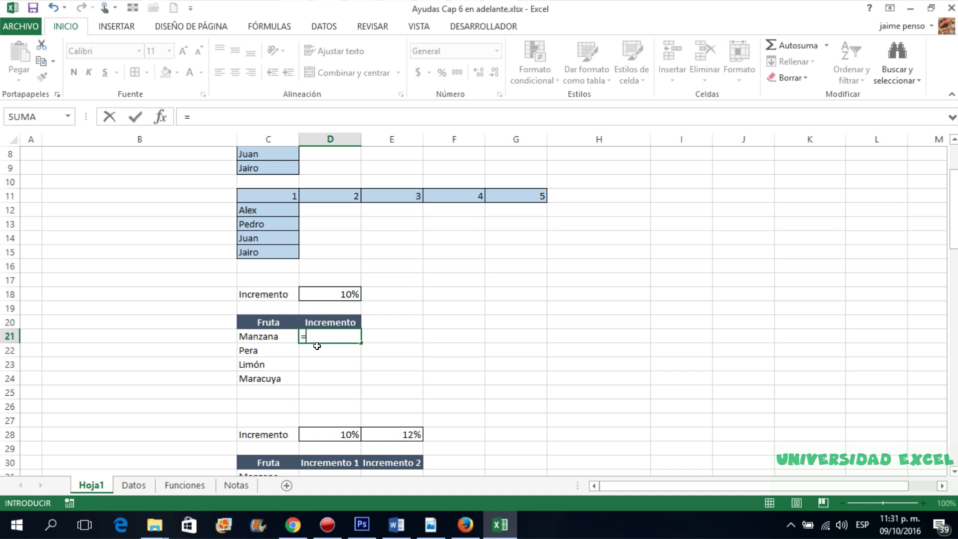
click(317, 293)
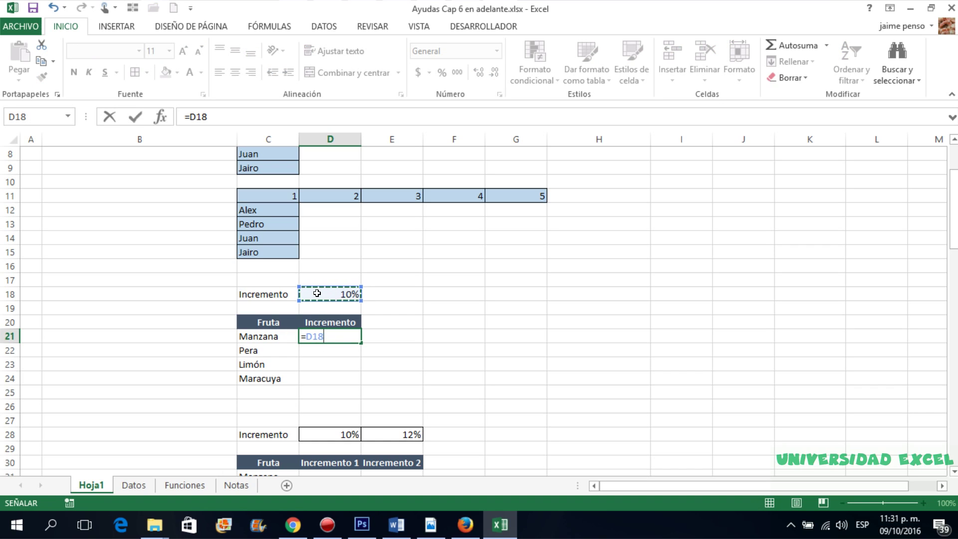
key(Return)
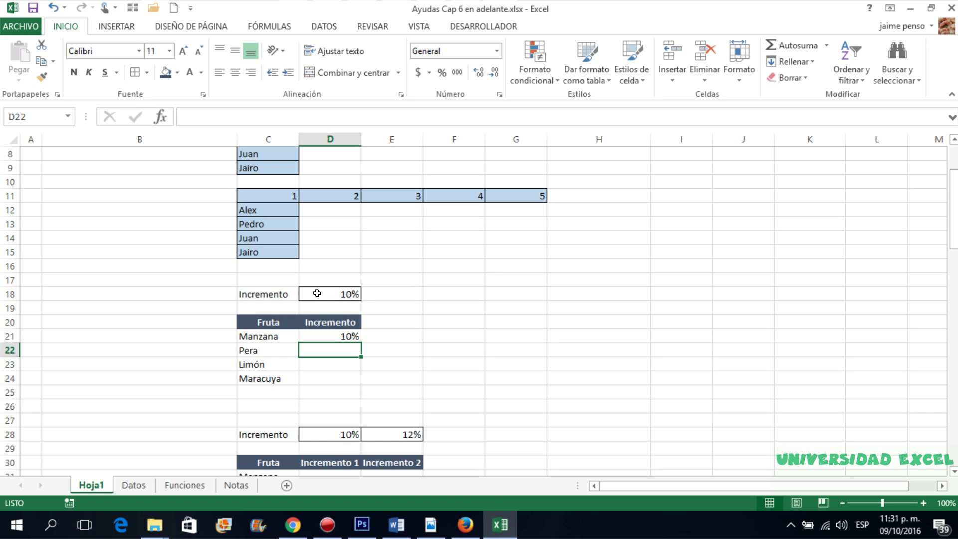
click(332, 335)
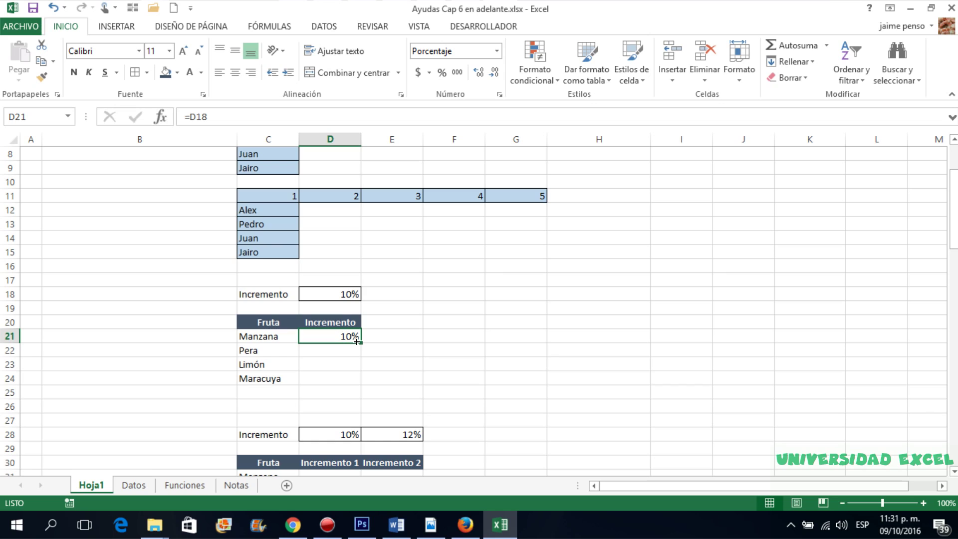
drag(356, 341, 355, 382)
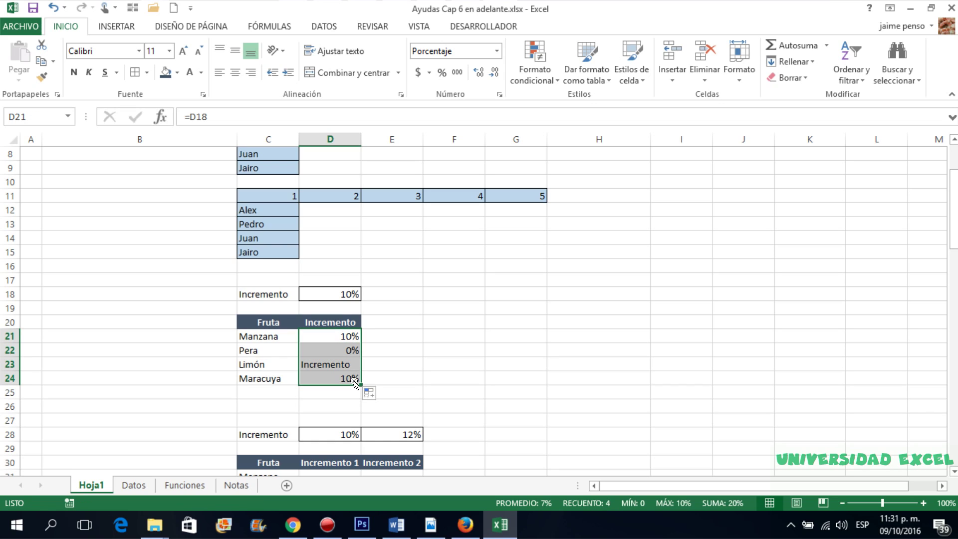
Compare the copied formula in D24 with the original one in D21.
click(317, 334)
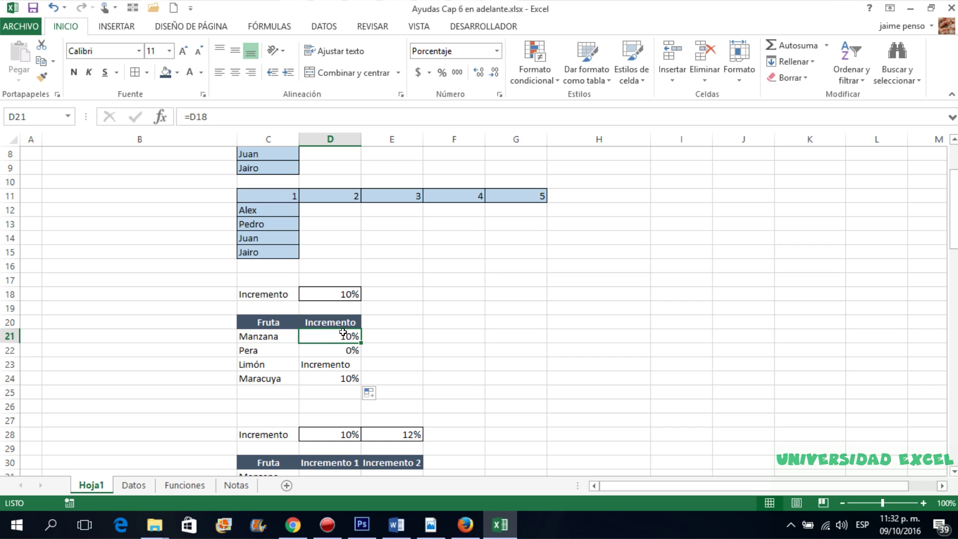
click(325, 377)
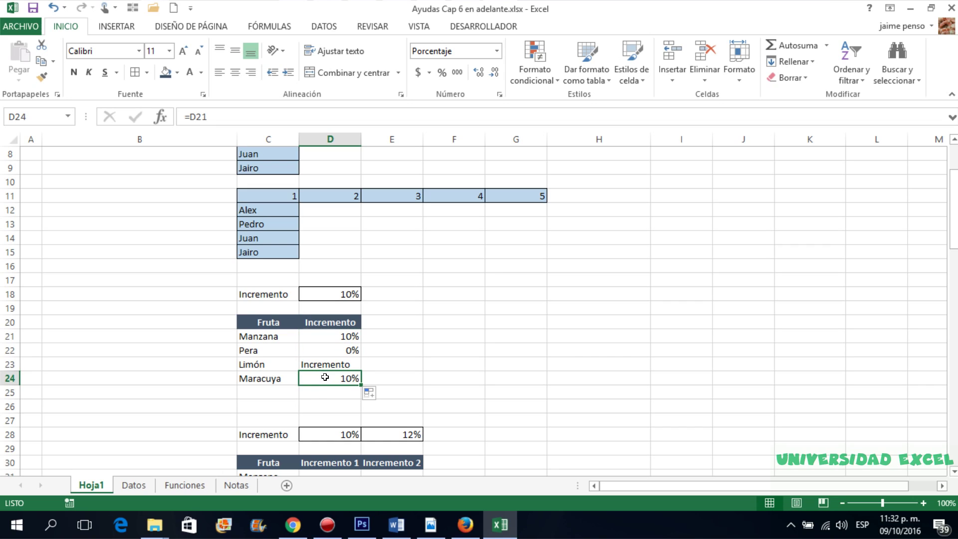
key(Up)
key(Up)
key(Up)
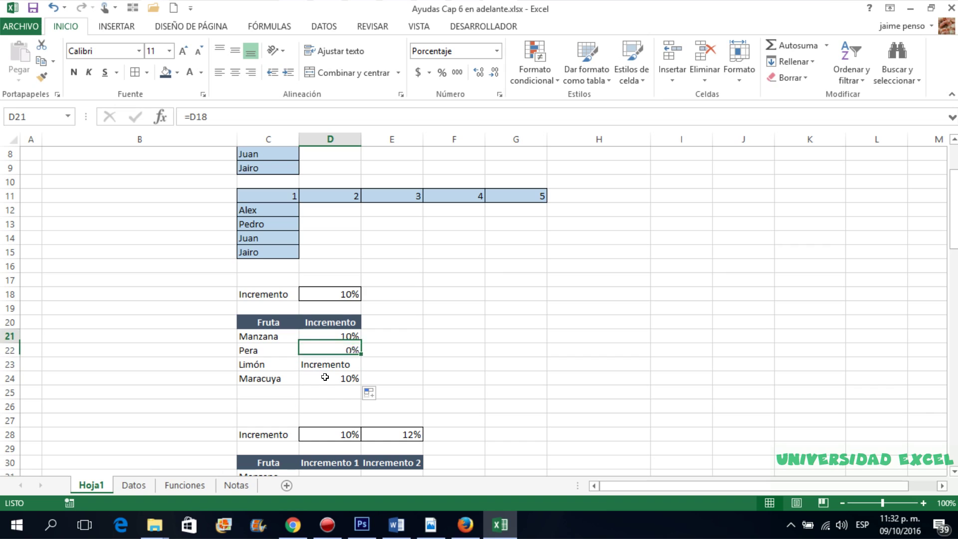
Clear the copied increment formulas in D22:D24, keeping the one in D21.
key(Down)
key(shift+Down)
key(shift+Down)
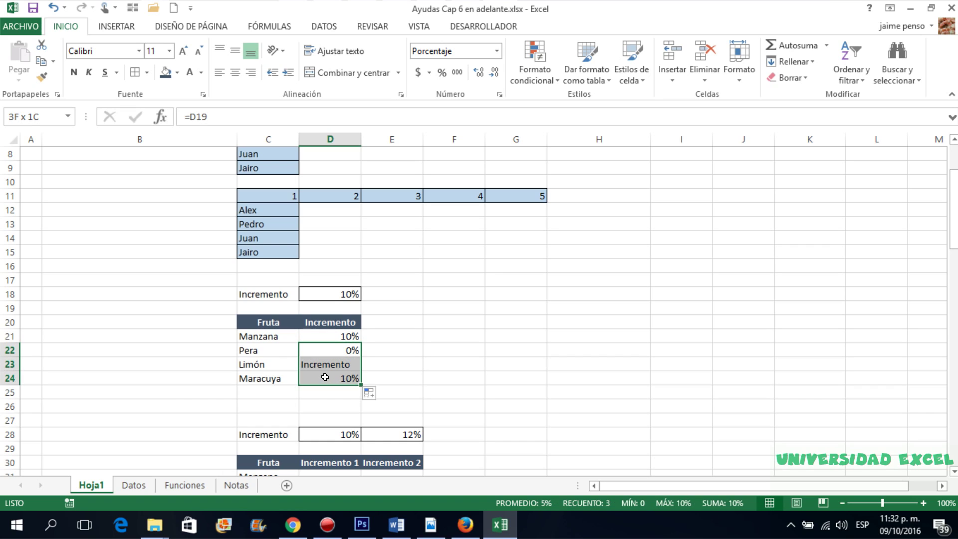
key(Delete)
key(Up)
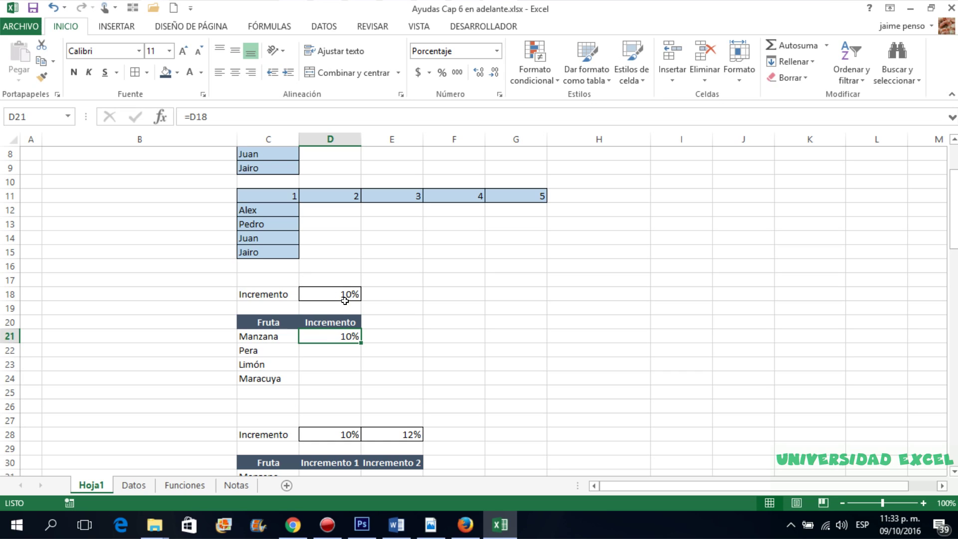
Change Manzana's increment formula in D21 to =D$18 and fill it down to D24.
click(194, 116)
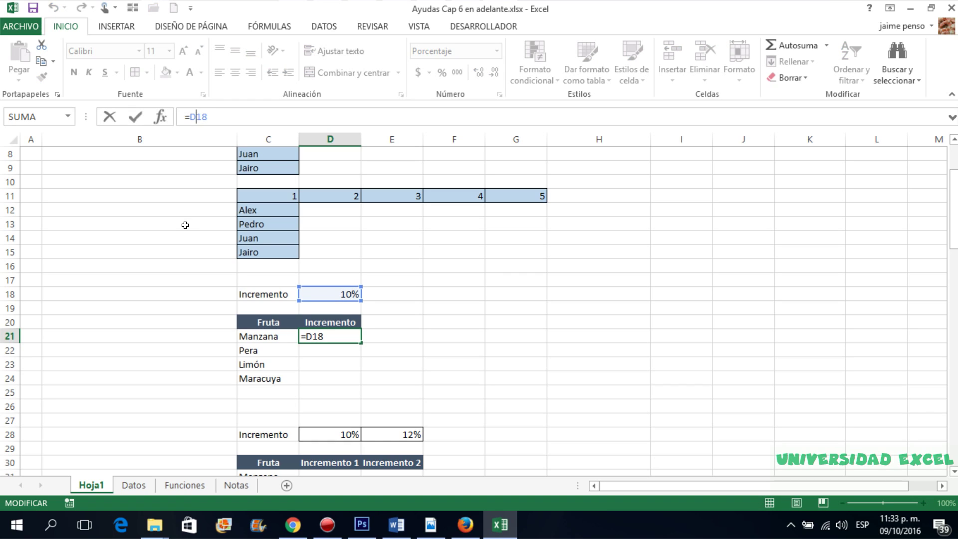
text($)
key(Return)
key(Up)
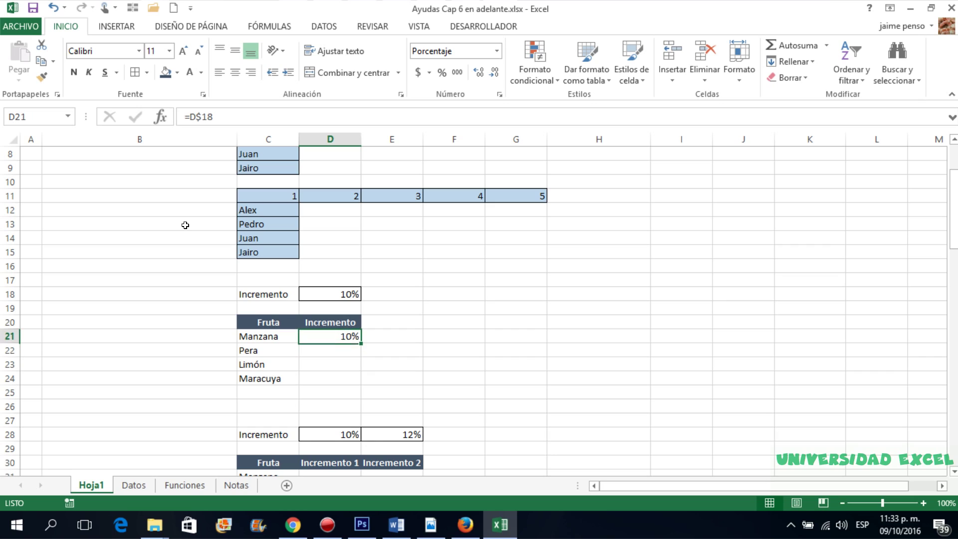
drag(359, 341, 360, 383)
Check the row-locked formulas in D21:D24 one by one.
click(334, 335)
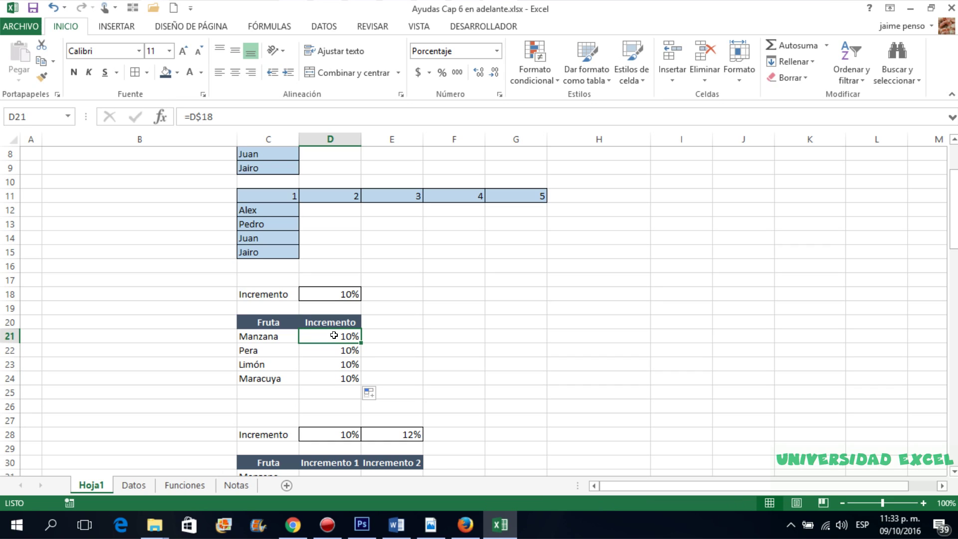
key(Down)
key(Down)
key(Down)
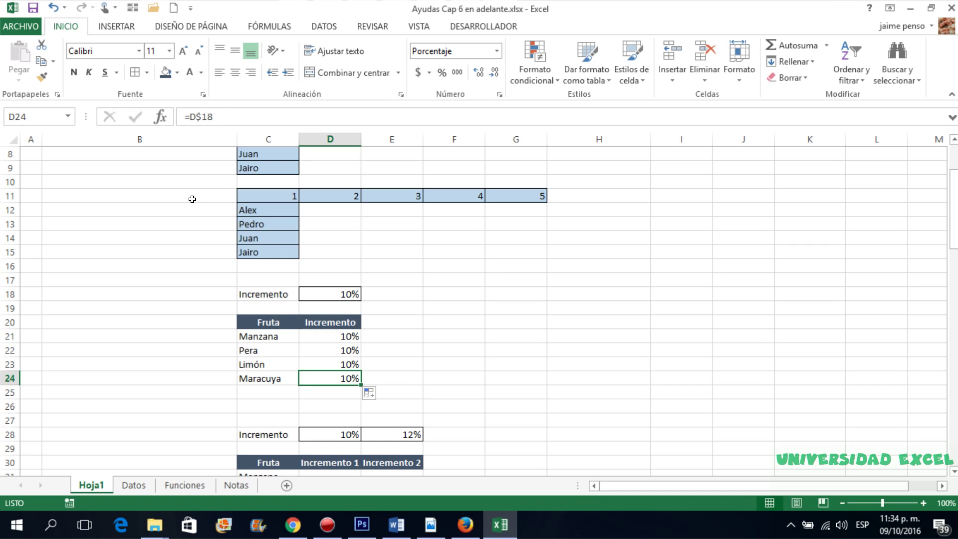
Delete the row-locked copies in D22:D24 and return to D21.
key(shift+Up)
key(shift+Up)
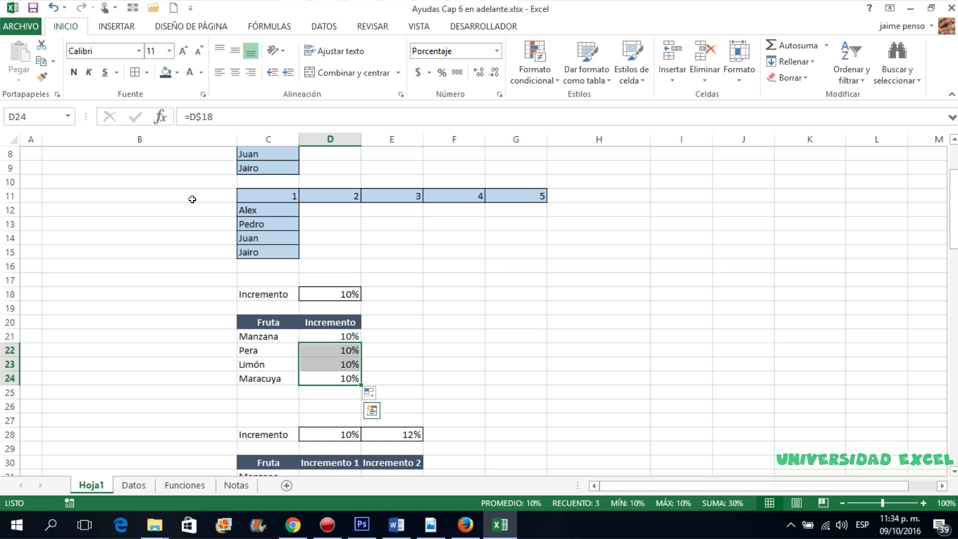
key(Delete)
key(Up)
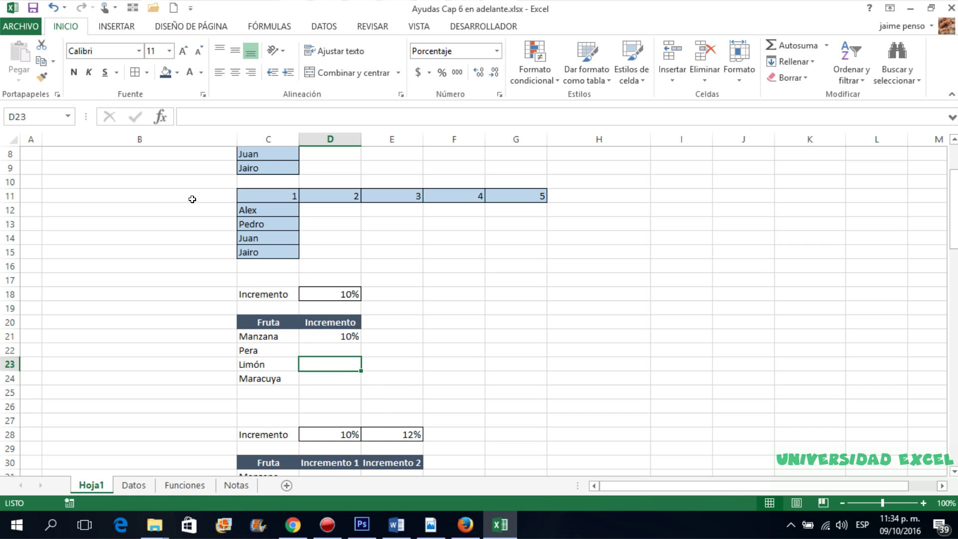
key(Up)
key(Up)
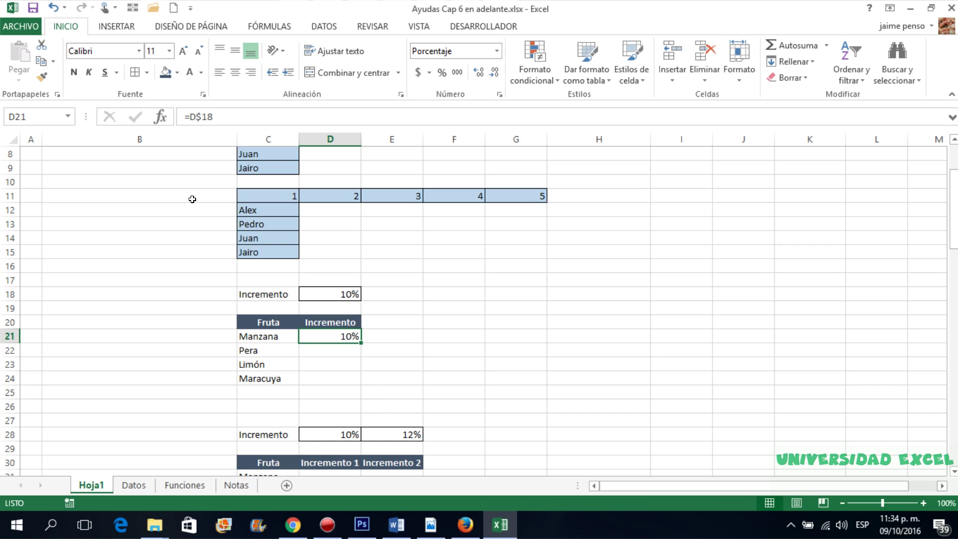
Remove the row lock in D21, then delete the formula and re-enter it as =+D18.
click(199, 111)
key(BackSpace)
key(Return)
key(Up)
key(Delete)
text(=)
key(Up)
key(Up)
key(Up)
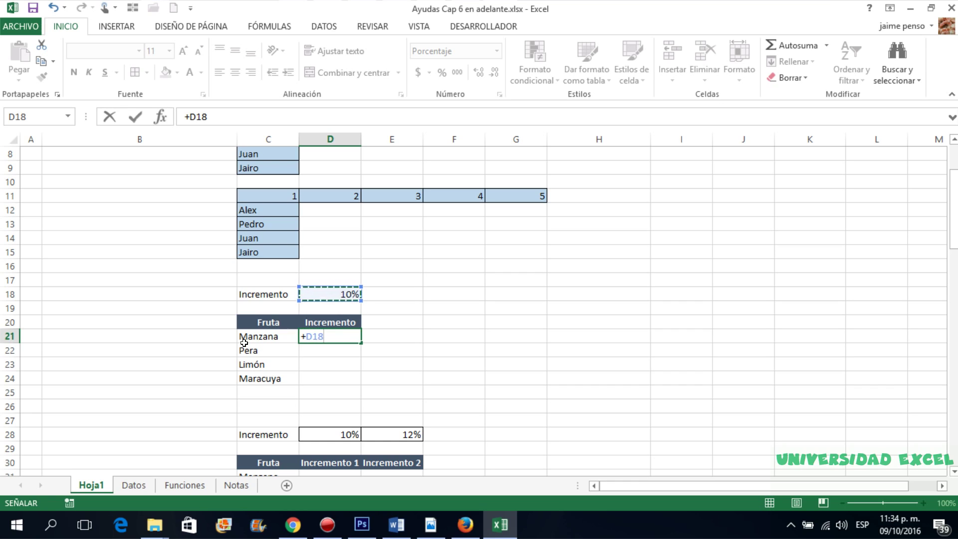
key(Return)
key(Up)
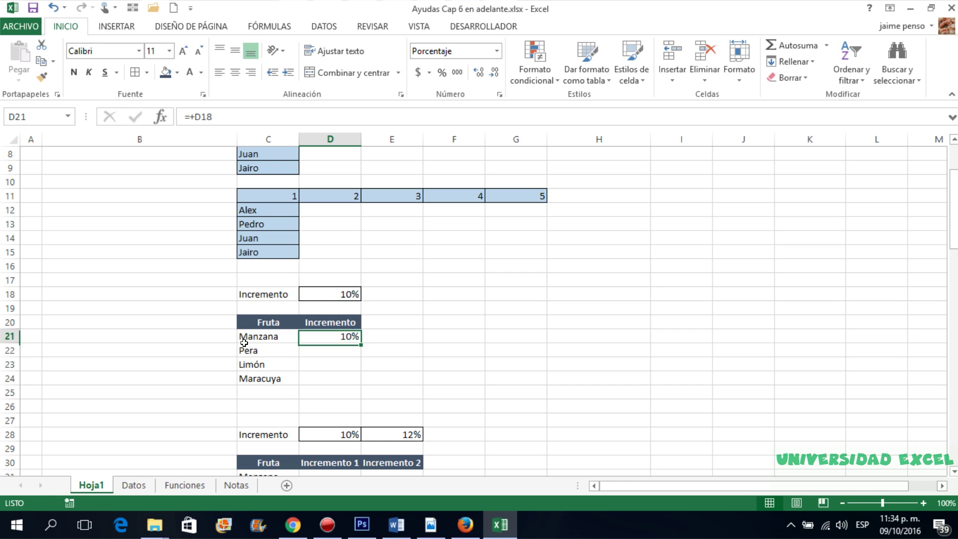
Cycle through the reference types in D21, settle on =+D$18 and fill the formula down to D24.
click(219, 116)
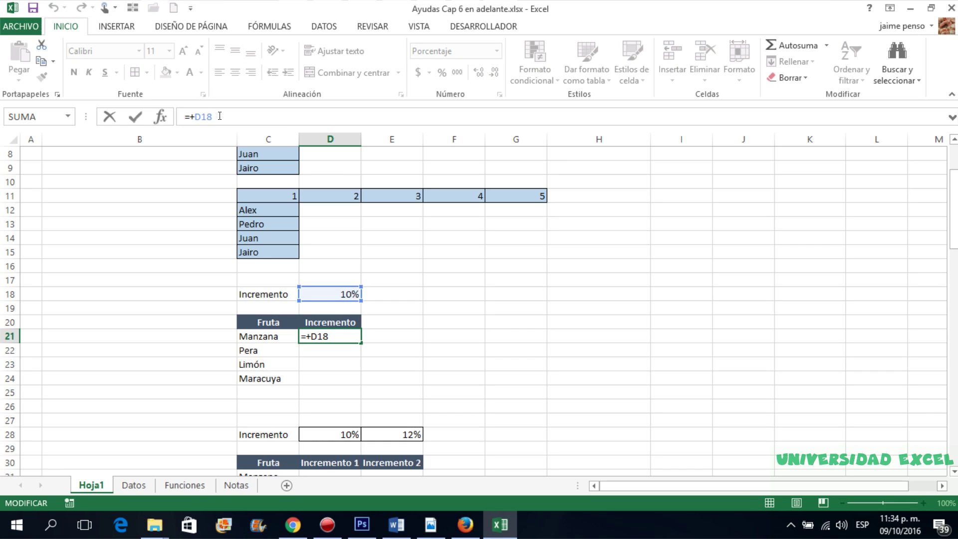
key(F4)
key(F4)
key(F4)
key(F4)
key(F4)
key(F4)
key(Return)
key(Up)
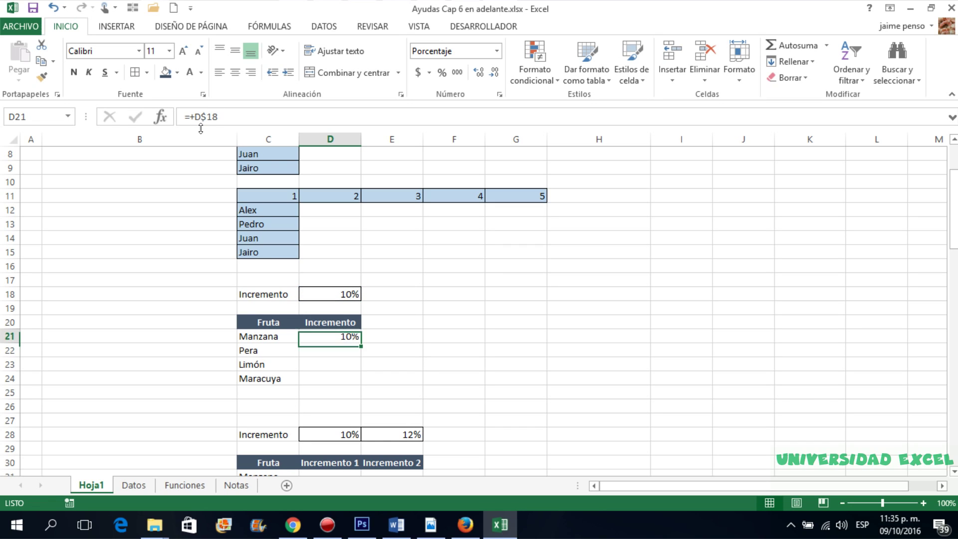
drag(365, 343, 364, 386)
click(342, 335)
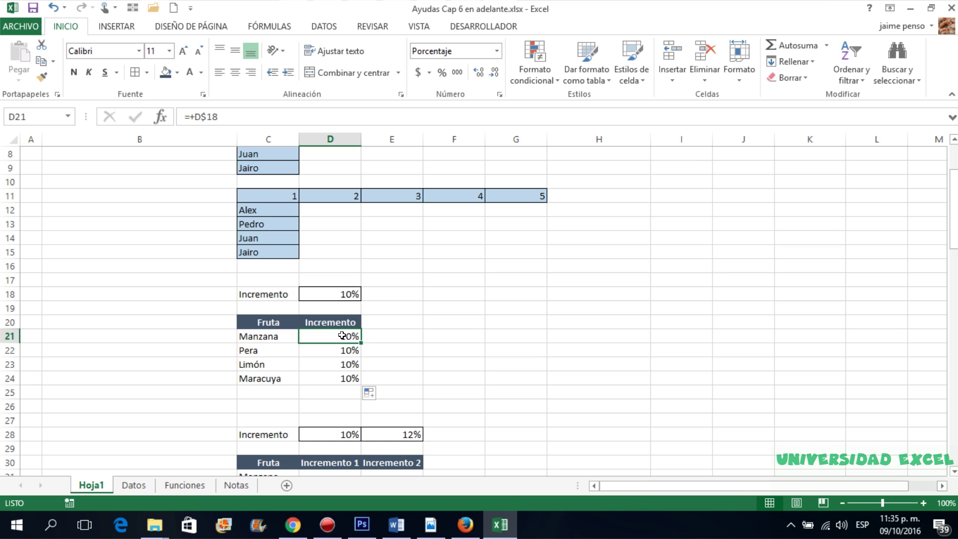
Clear the cells below D21, from D22 to D25.
key(Down)
key(shift+Down)
key(shift+Down)
key(shift+Down)
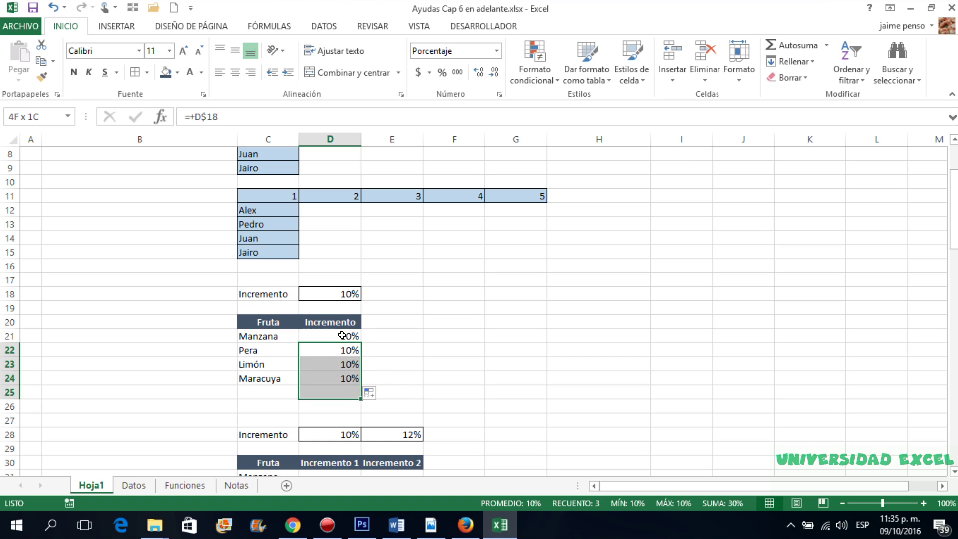
key(Delete)
click(342, 335)
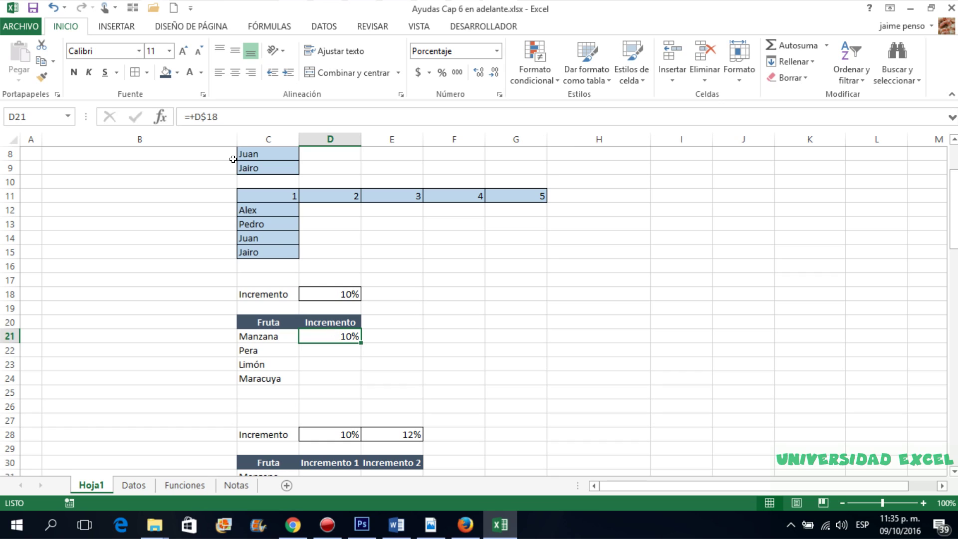
Change D21 back to the relative formula =+D18 and fill it down to D24.
click(204, 116)
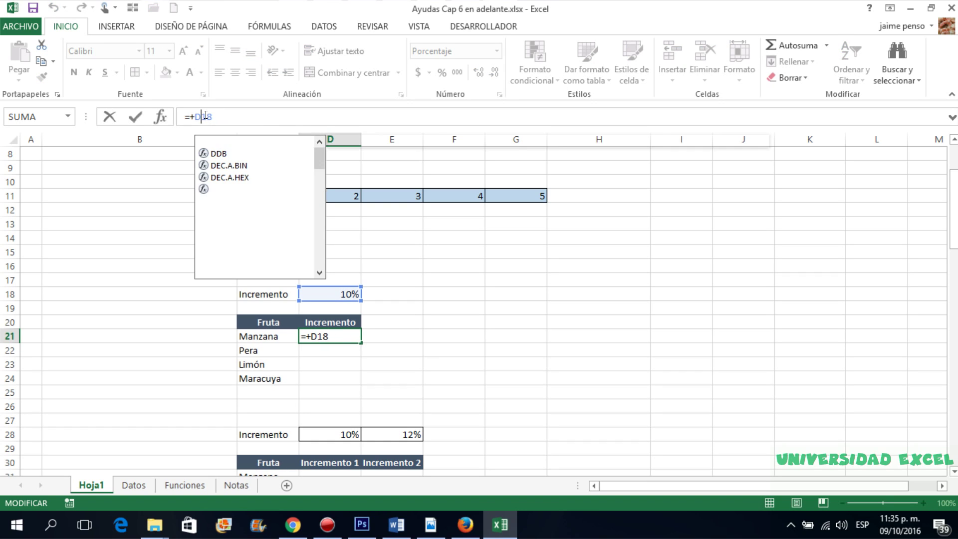
key(Return)
key(Up)
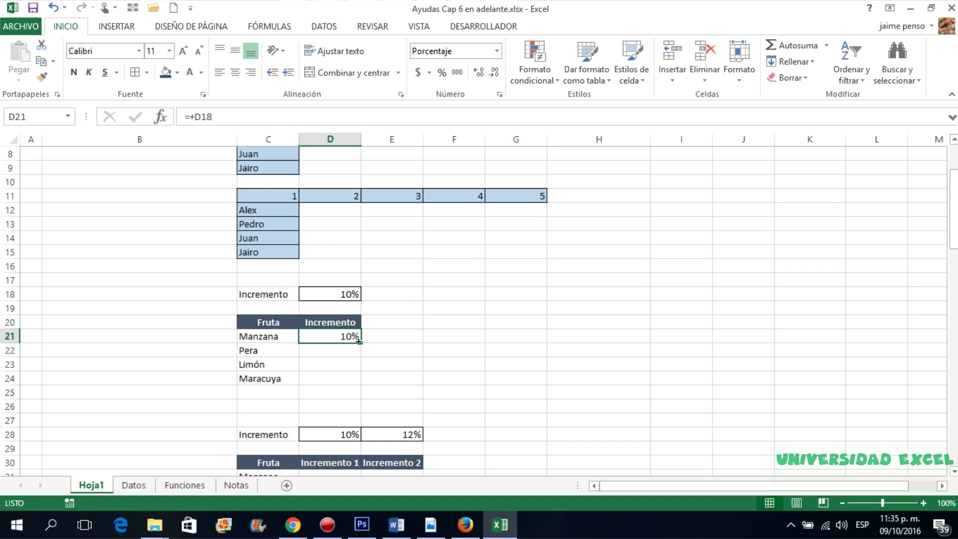
drag(359, 341, 359, 383)
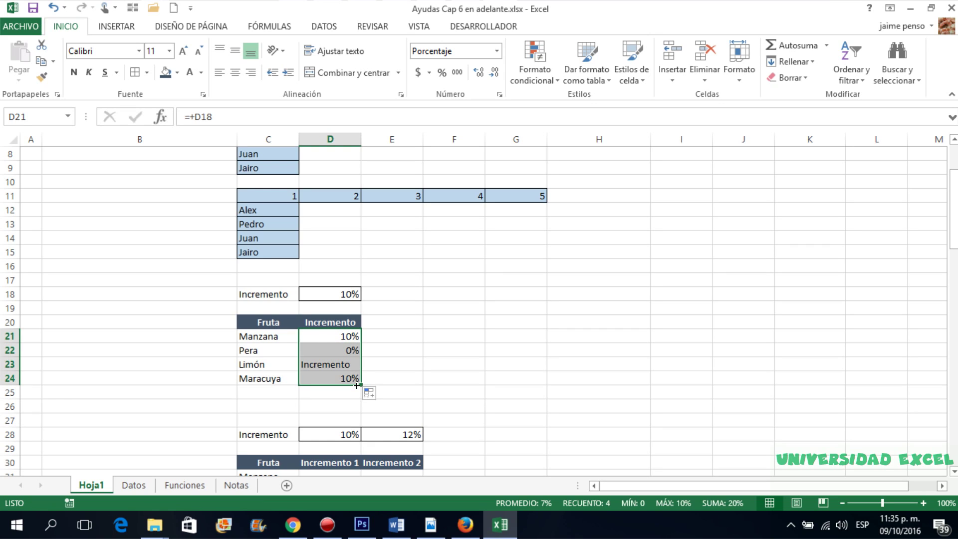
Compare the relative formulas in D21 and D22 with the cells they point to.
click(333, 335)
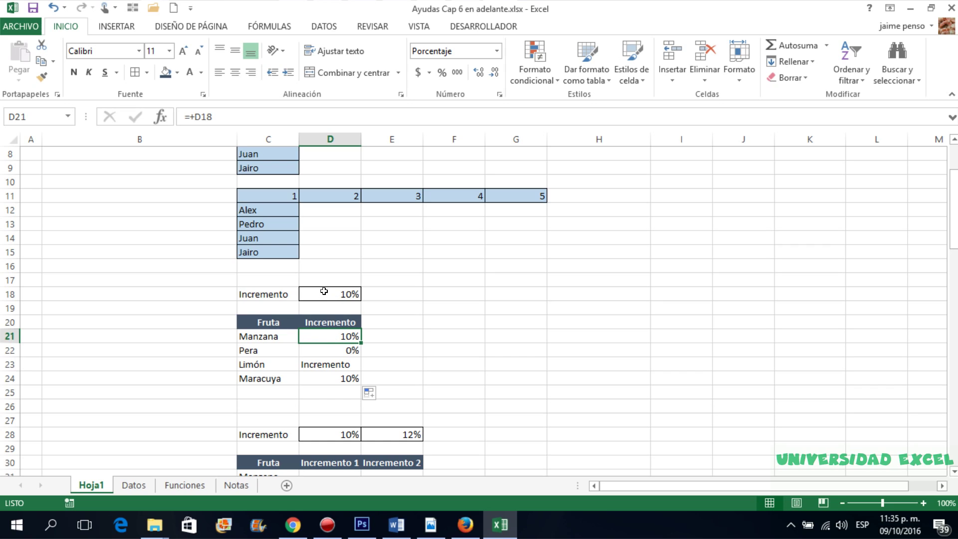
click(329, 349)
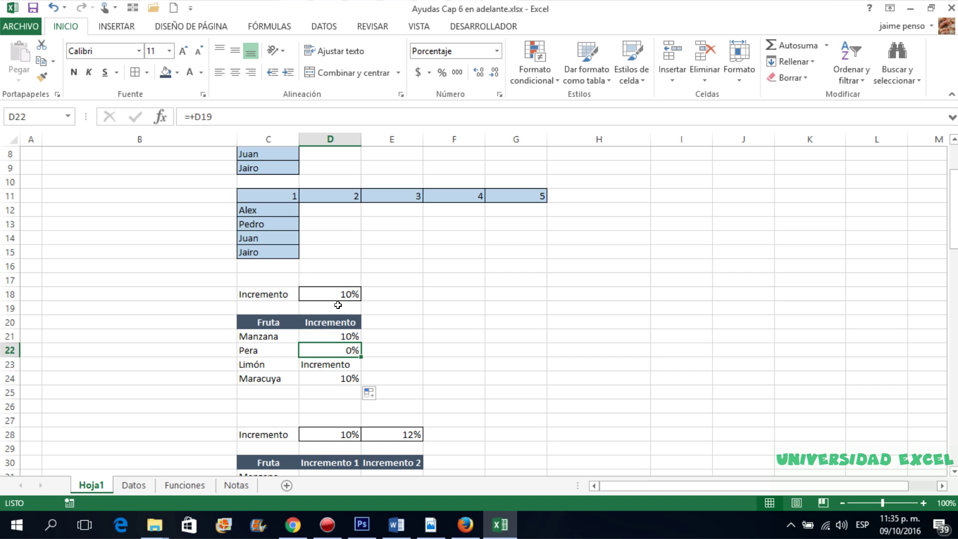
key(Up)
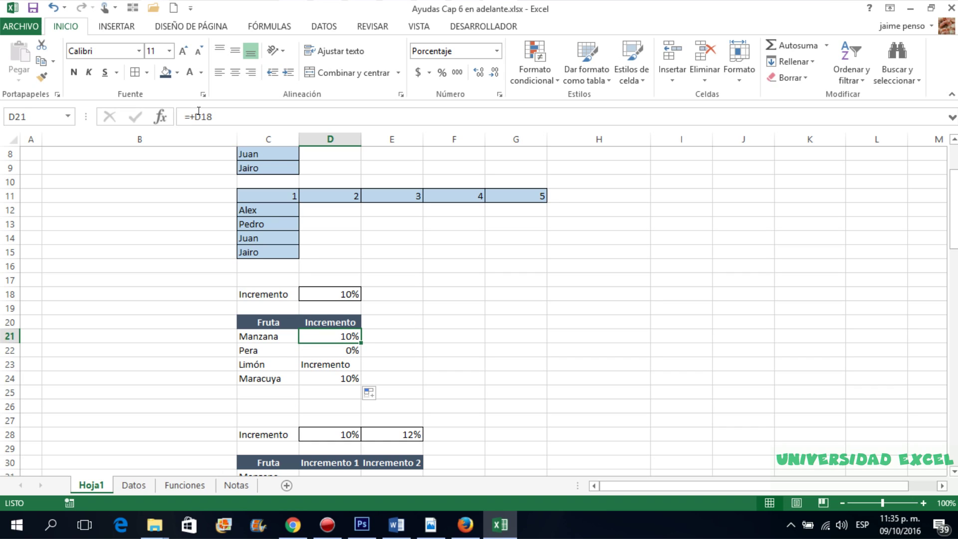
Lock only the row of D21's reference to D18 and copy the formula down through D24.
click(199, 115)
key(F4)
key(F4)
key(Return)
key(Up)
drag(360, 343, 359, 384)
View the second Fruta table with Incremento 1 and Incremento 2 and its rates, in rows 28 to 34.
click(392, 357)
key(Down)
key(Down)
key(Down)
key(Down)
key(Down)
key(Down)
key(Down)
key(Down)
key(Down)
key(Down)
key(Down)
key(Down)
key(Down)
key(Down)
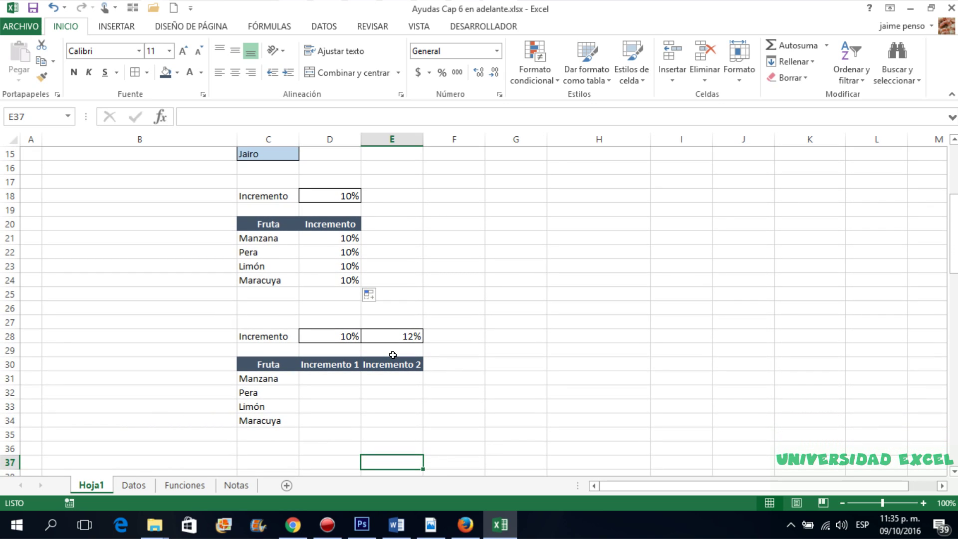
Examine the Incremento 1 and Incremento 2 columns together with their rates in D28 and E28.
key(Up)
key(Up)
key(Up)
key(Up)
key(Up)
key(Up)
key(Up)
key(Up)
key(Up)
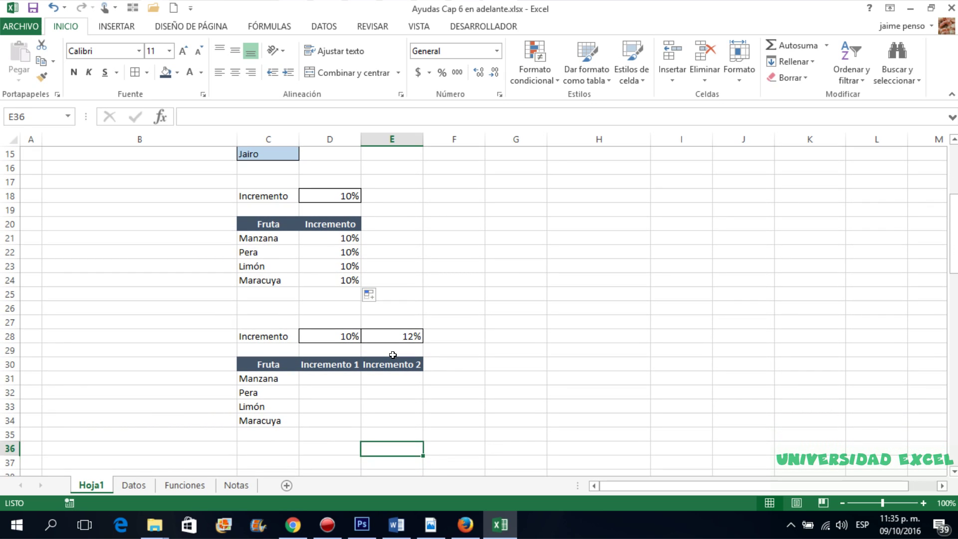
key(Left)
key(Right)
key(Down)
key(Down)
key(Left)
key(Right)
key(Left)
key(Down)
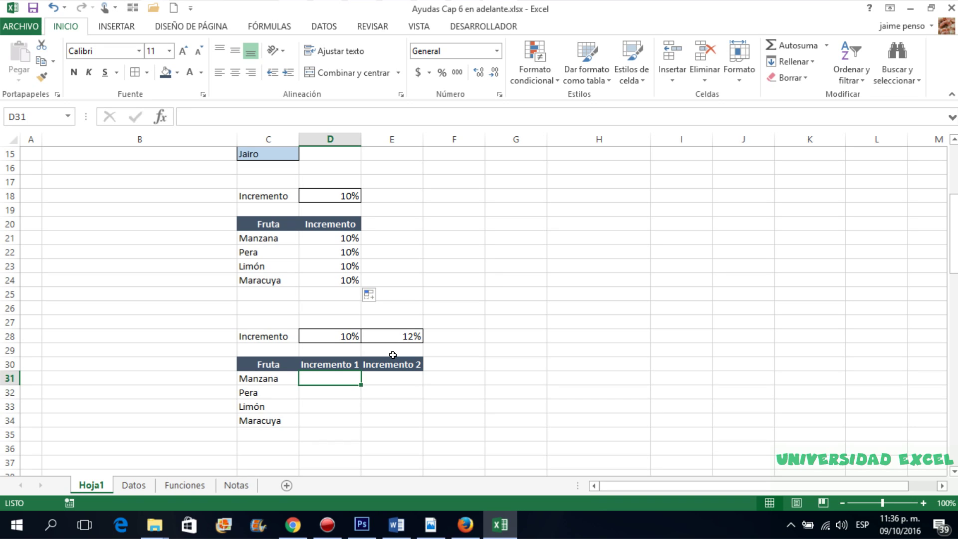
Link Manzana's Incremento 1 in D31 to the rate in D28 with the formula =+D28.
text(+)
key(Up)
key(Up)
key(Up)
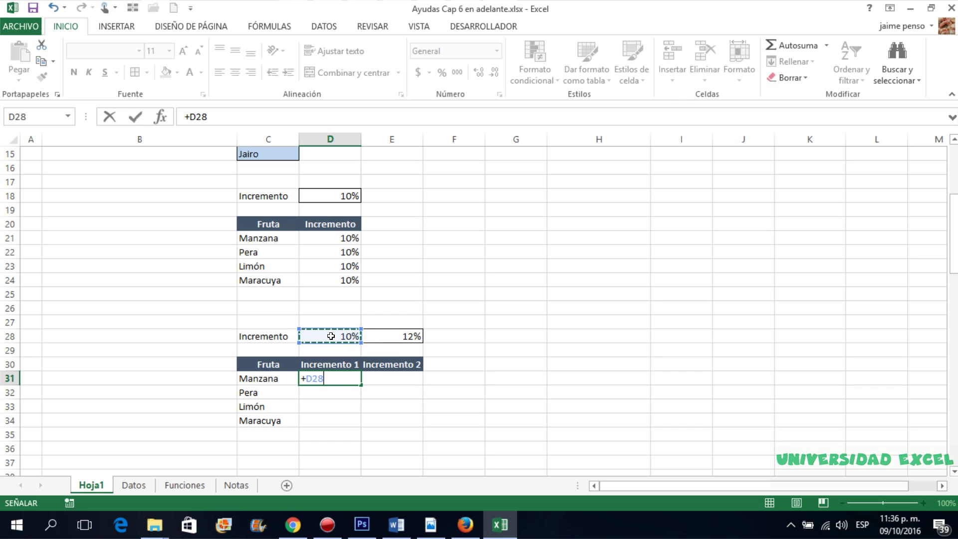
key(Return)
key(Up)
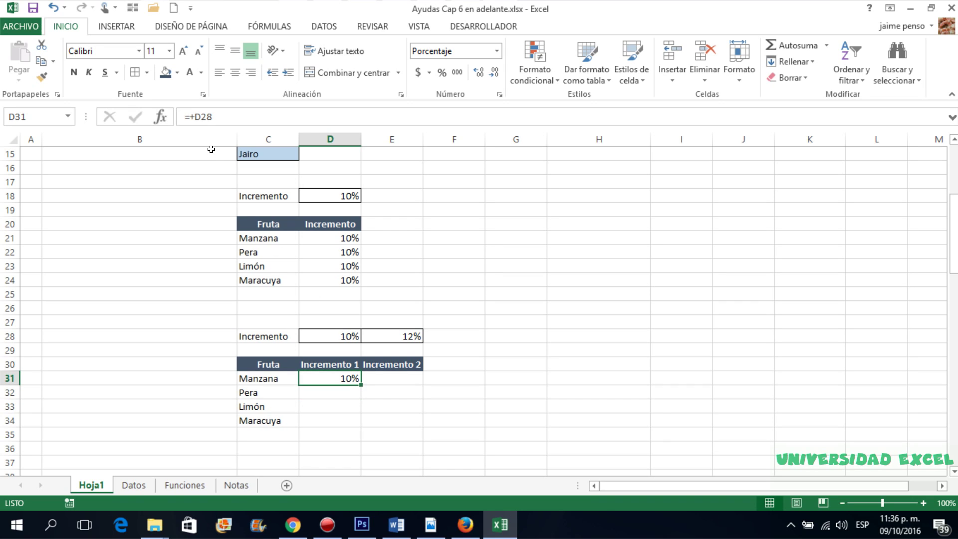
Make D31's reference absolute as =+$D$28 and fill it down to row 34 and across into the Incremento 2 column.
click(193, 115)
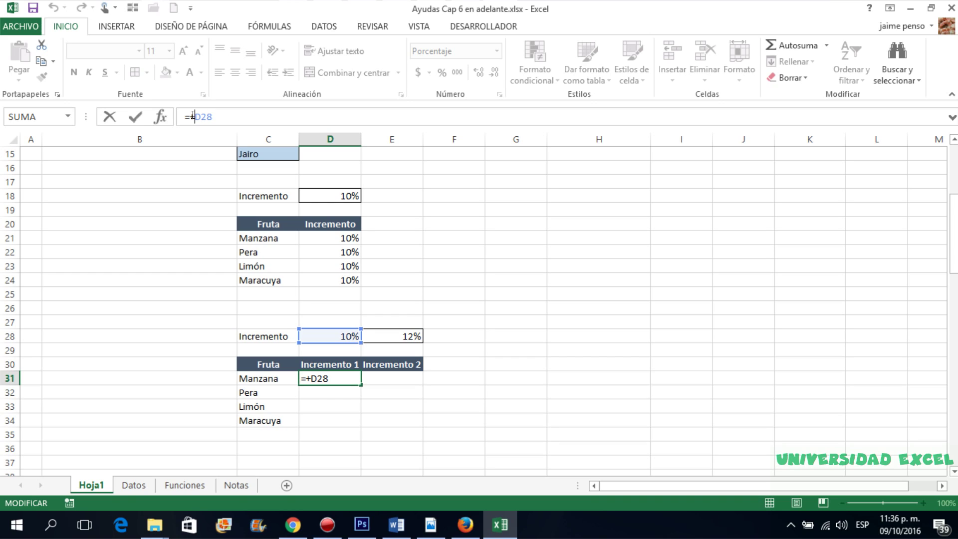
key(F4)
key(Return)
key(Up)
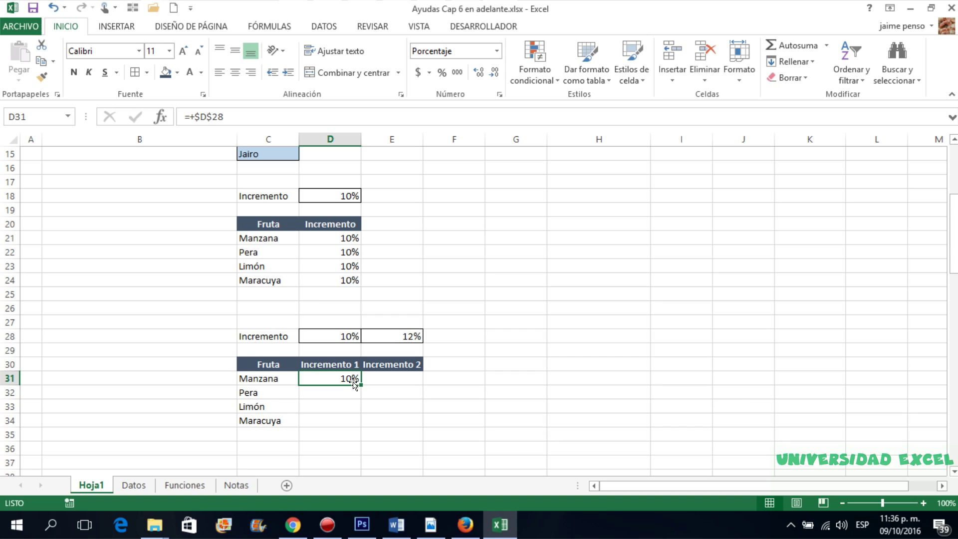
drag(359, 384, 359, 425)
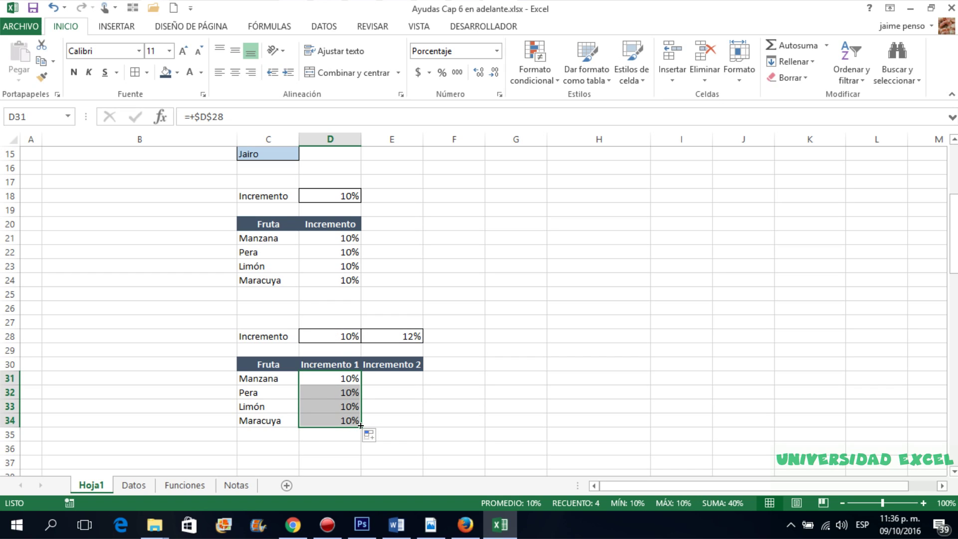
drag(360, 425, 403, 428)
Compare the absolute formulas in E32 and D31 with the rate cell D28 they point to.
click(397, 394)
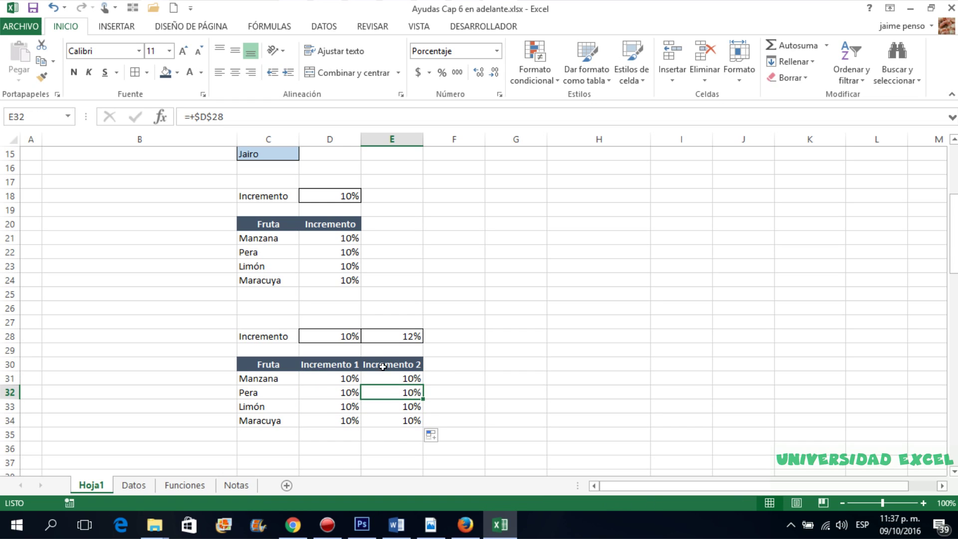
click(339, 333)
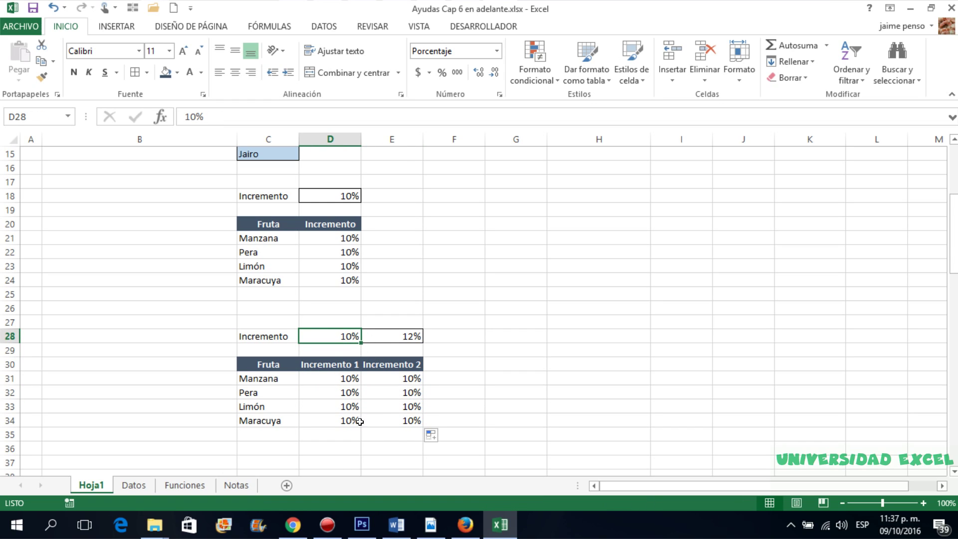
click(322, 378)
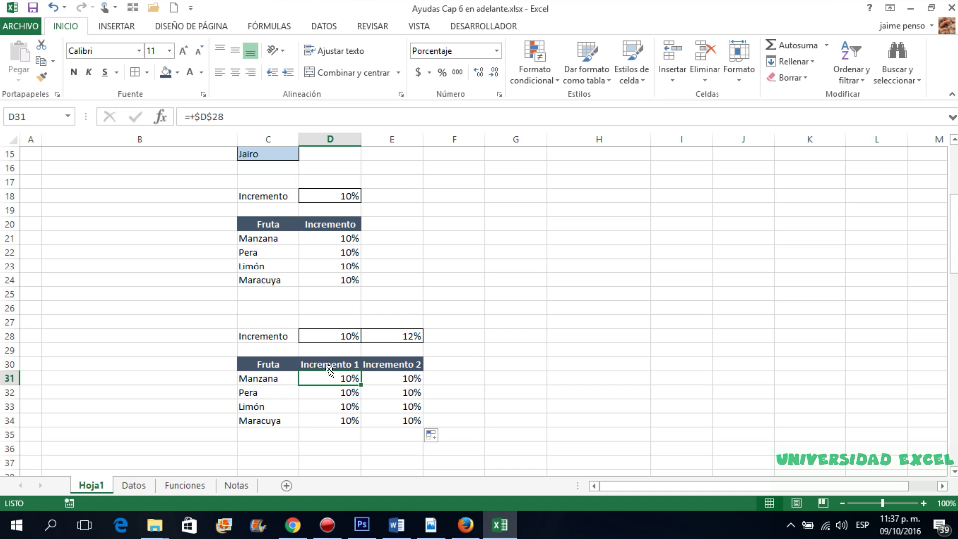
Clear the Incremento 1 and Incremento 2 formulas for all four fruits.
drag(329, 375, 391, 378)
key(shift+Down)
key(shift+Down)
key(shift+Down)
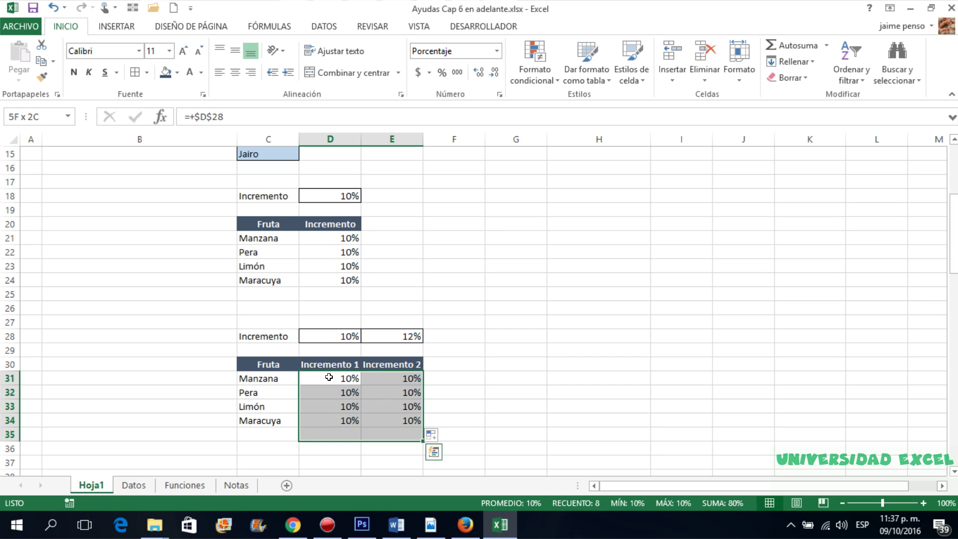
key(Delete)
key(Up)
Enter the relative formula =D28 in D31 for Manzana's Incremento 1.
click(328, 376)
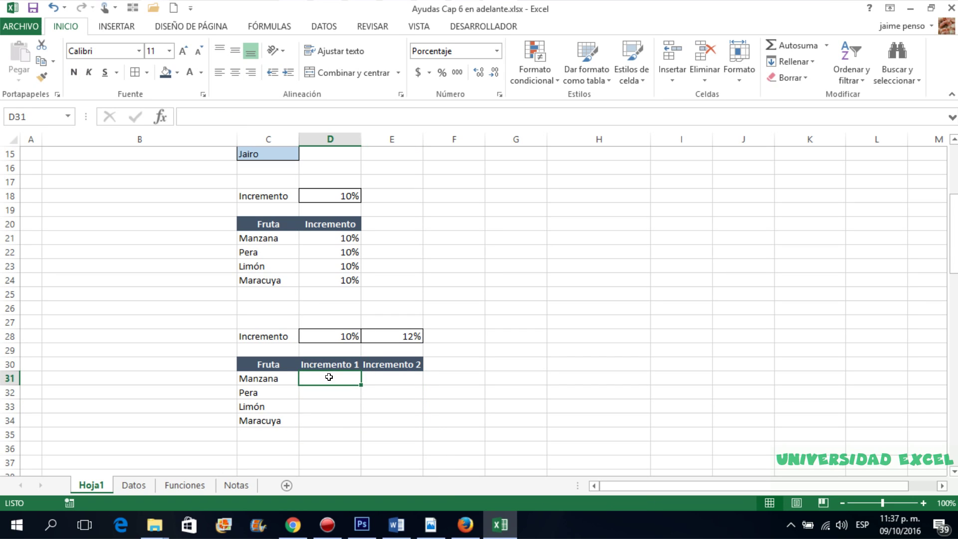
text(=)
key(Up)
key(Up)
key(Up)
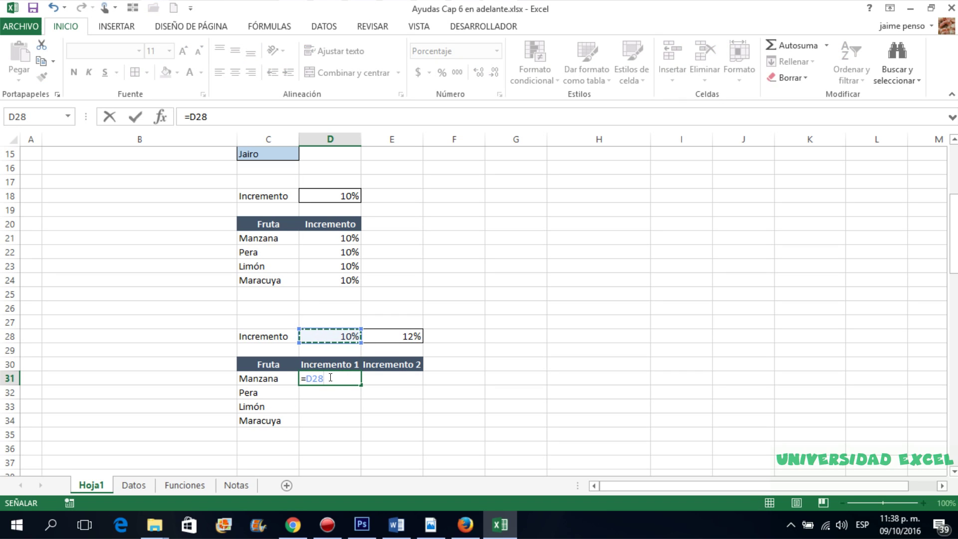
key(Return)
Lock only the row of D31's reference as =D$28 and copy the formula across to E31.
click(328, 376)
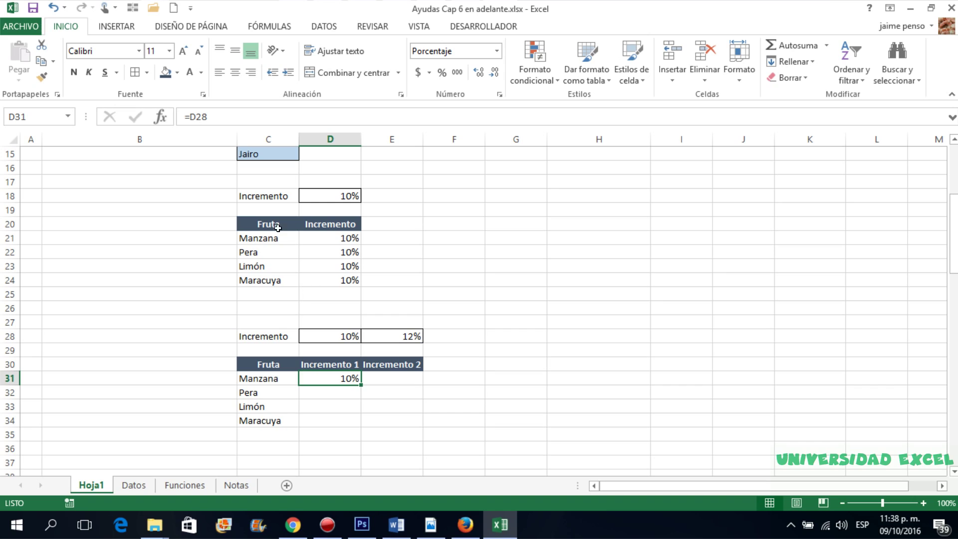
click(194, 114)
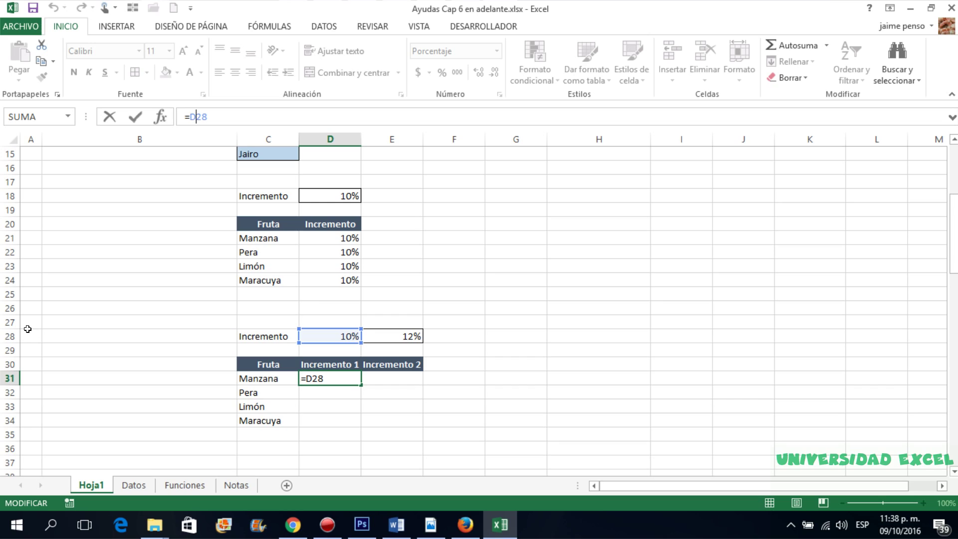
click(196, 115)
text($)
key(Return)
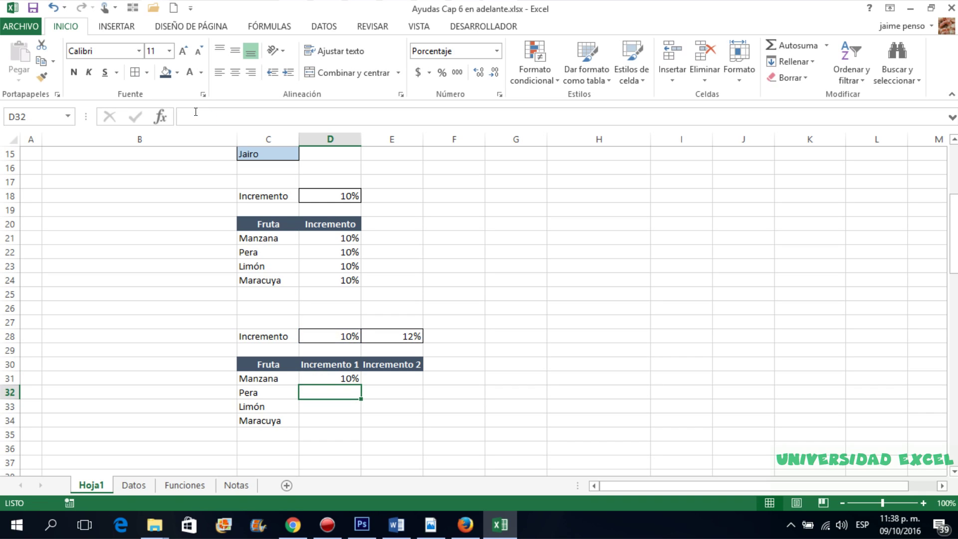
key(Up)
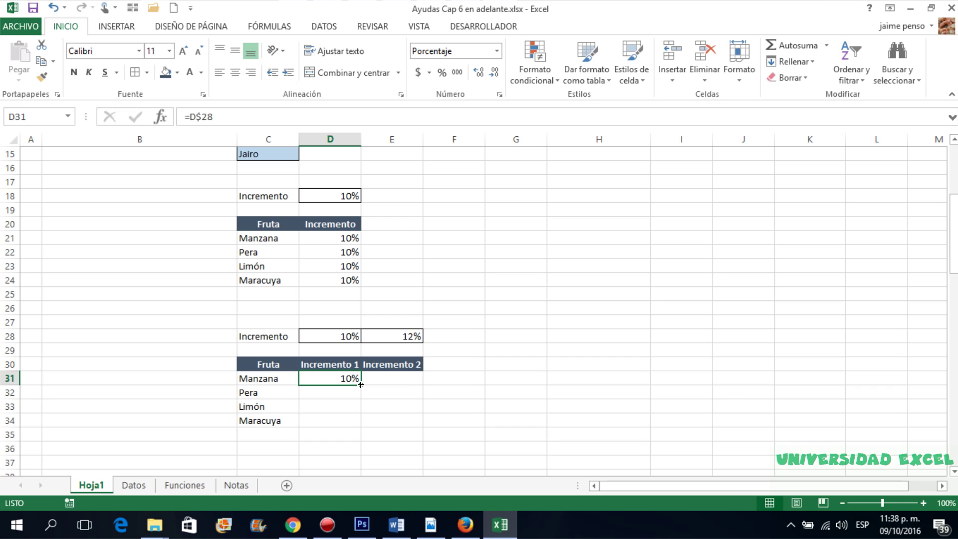
drag(360, 384, 413, 384)
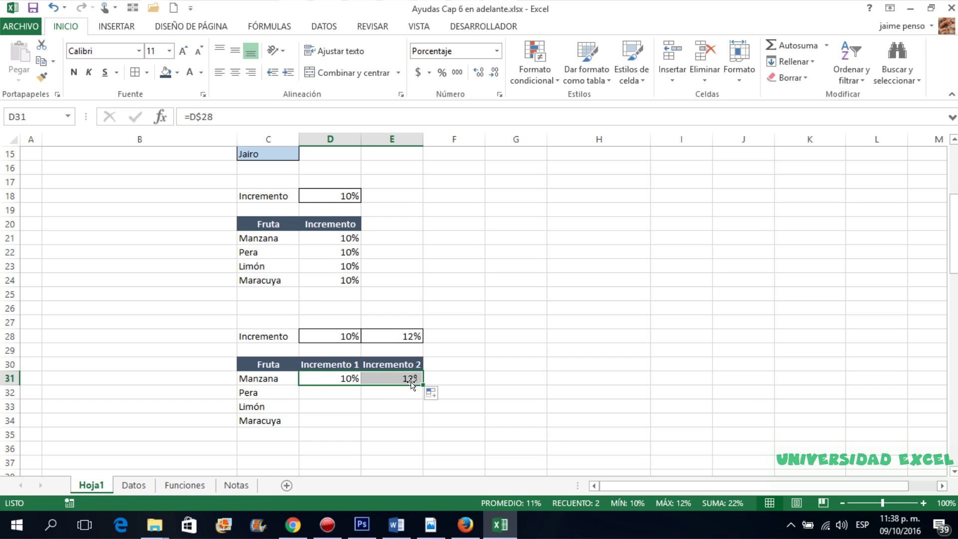
Compare Manzana's Incremento 2 in E31 with the rate in E28.
double_click(383, 333)
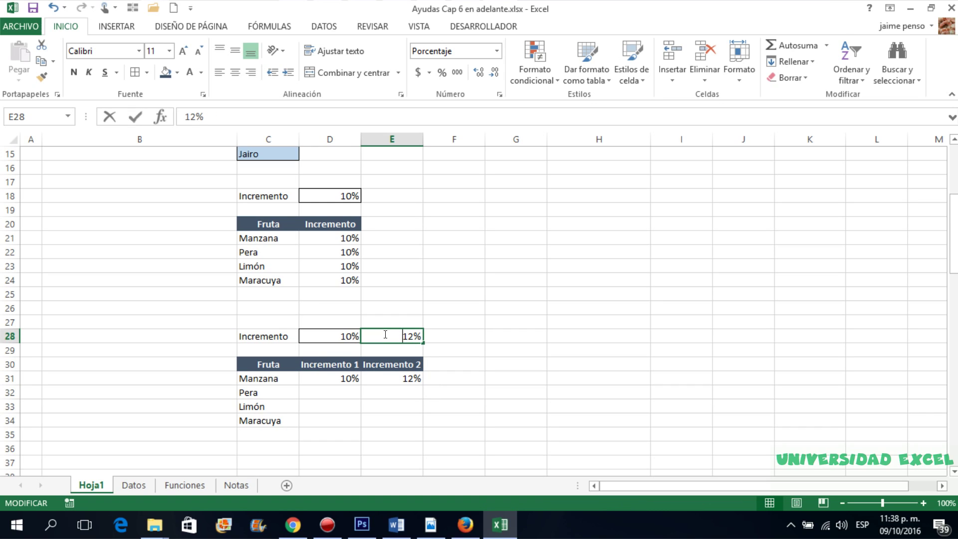
key(Return)
key(Down)
key(Down)
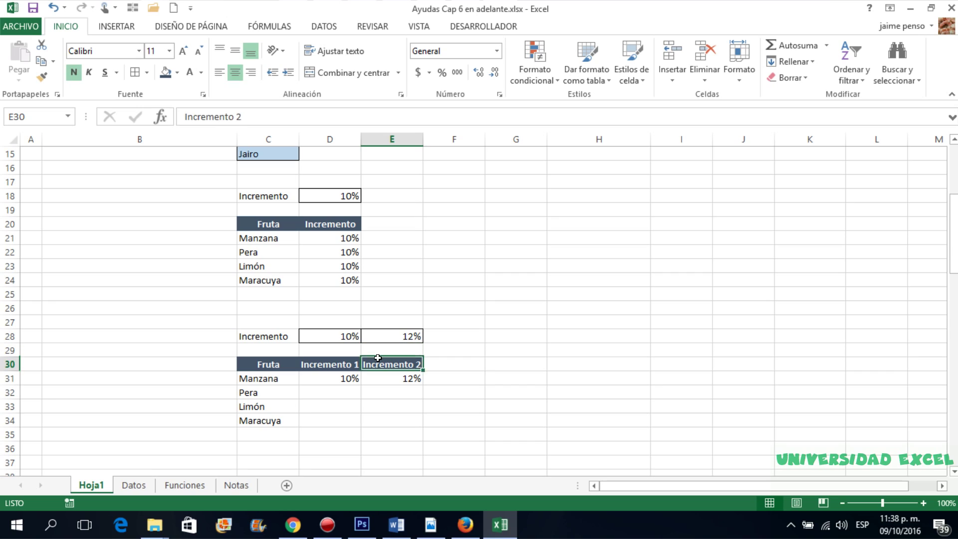
key(Left)
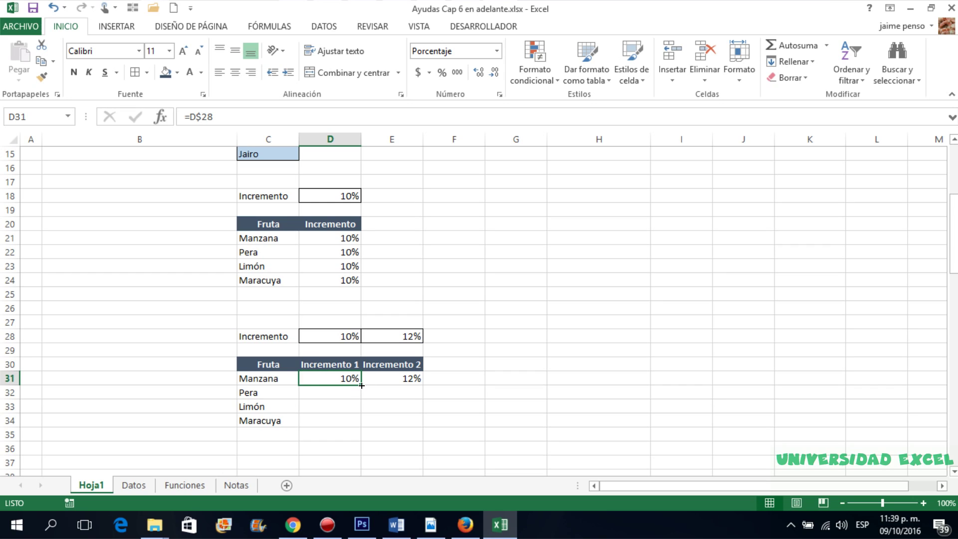
Copy D31 across to E31 again and fill both row-locked formulas down to row 34.
drag(360, 384, 401, 382)
click(388, 377)
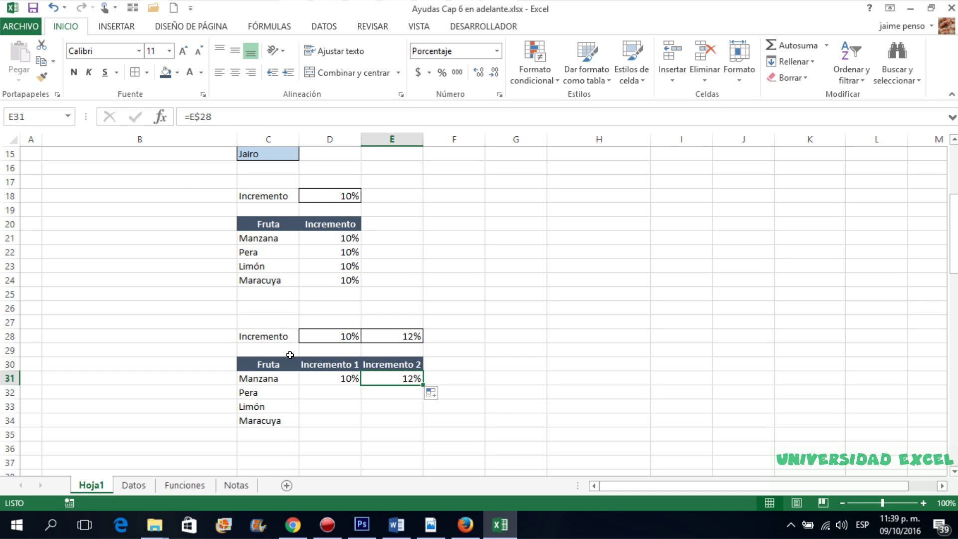
click(317, 376)
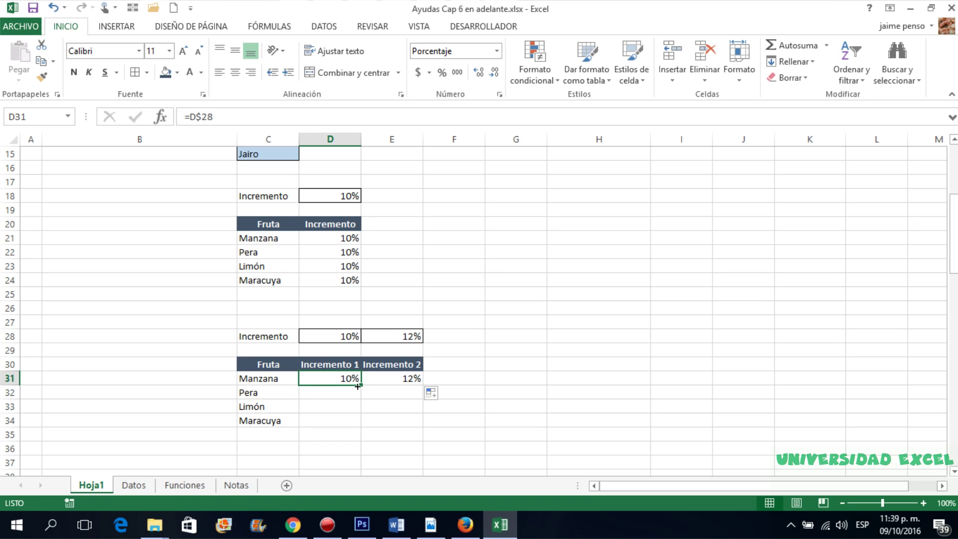
drag(358, 384, 359, 428)
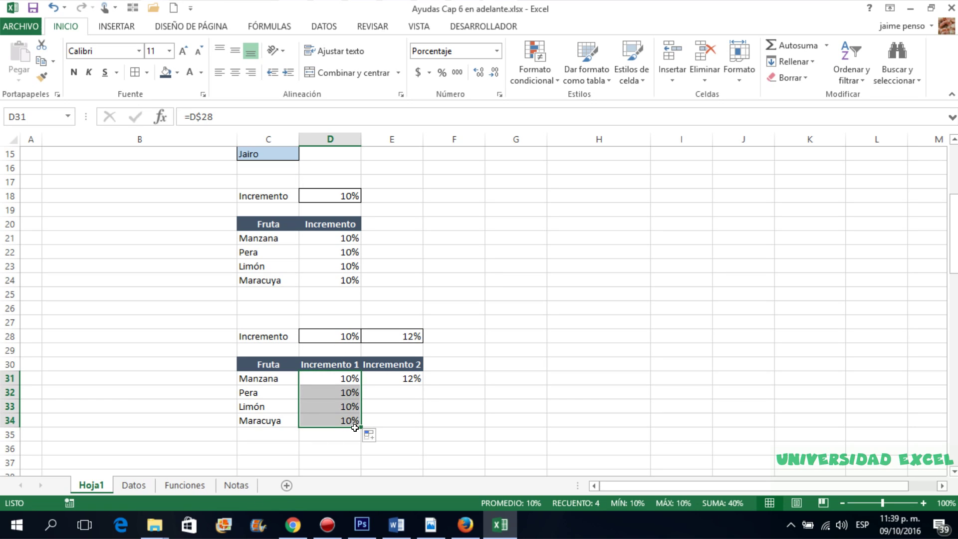
click(395, 379)
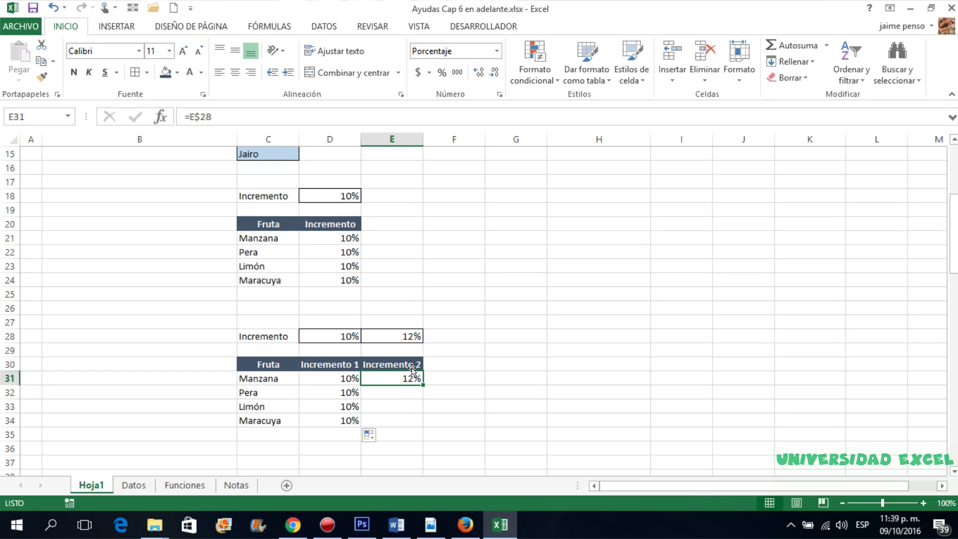
drag(422, 384, 423, 432)
View the rates for A to D in rows 39 to 42 and the Año 1 and Año 2 growth table in rows 45 to 49.
click(322, 382)
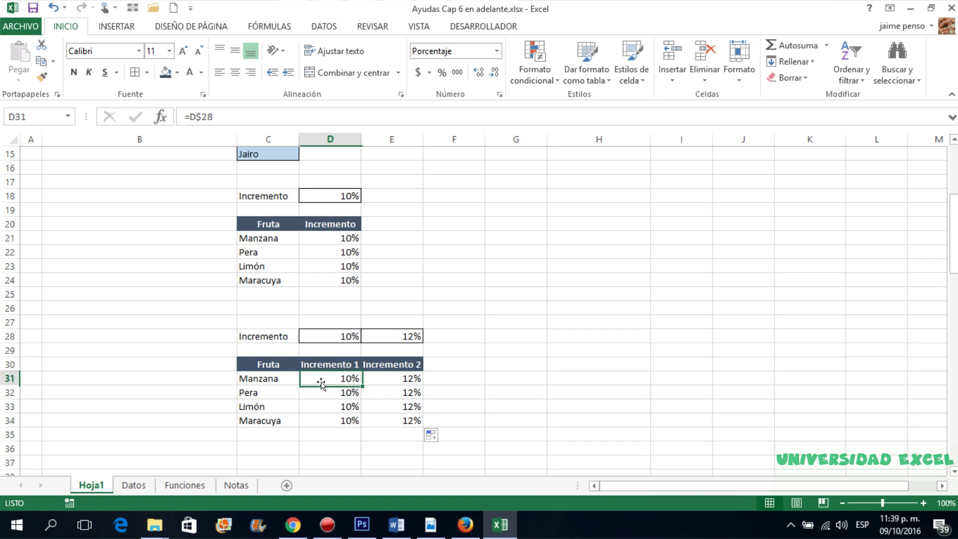
key(Down)
key(Down)
key(Down)
key(Down)
key(Down)
key(Down)
key(Down)
key(Down)
key(Down)
key(Down)
key(Down)
key(Down)
key(Down)
key(Down)
key(Down)
key(Down)
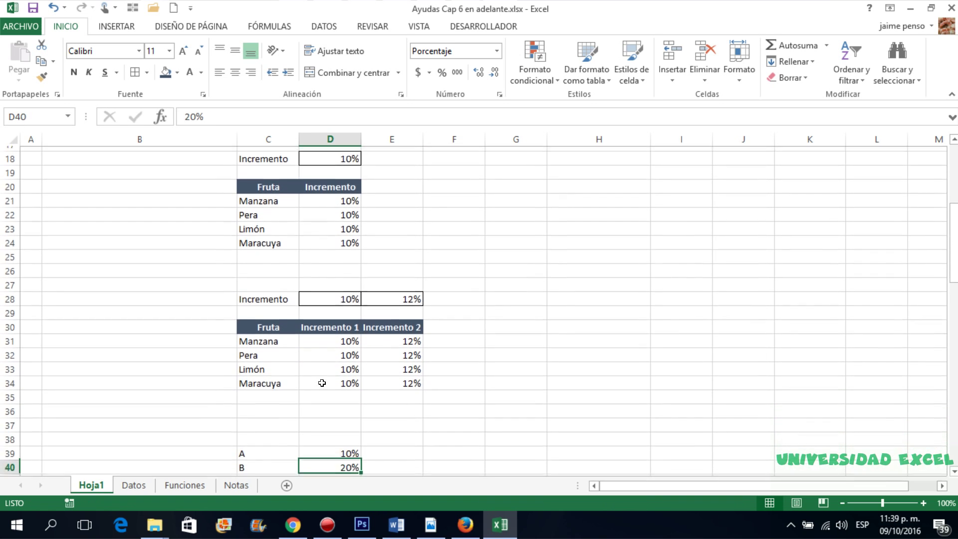
key(Down)
key(Down)
key(Down)
key(Down)
key(Down)
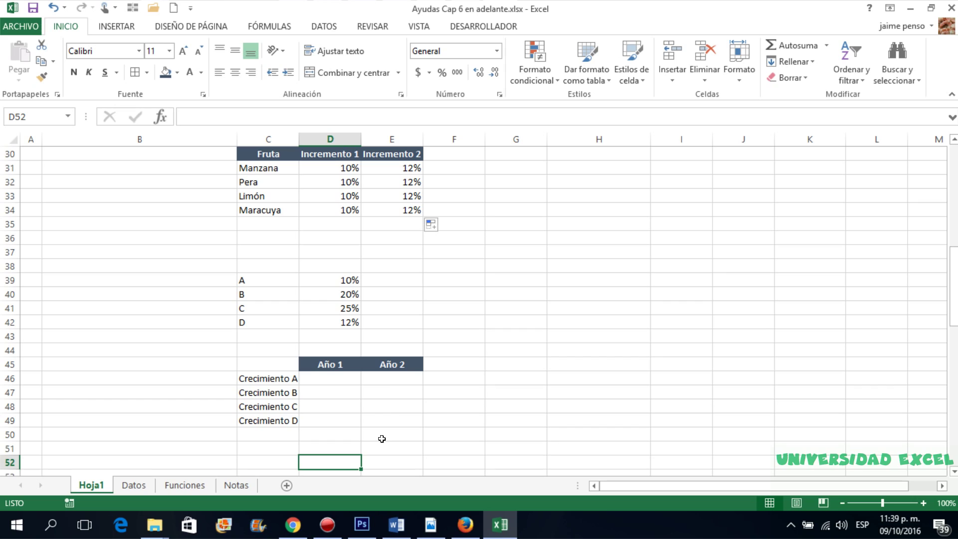
Link Crecimiento A for Año 1 in D46 to rate A with the formula =D39.
click(341, 377)
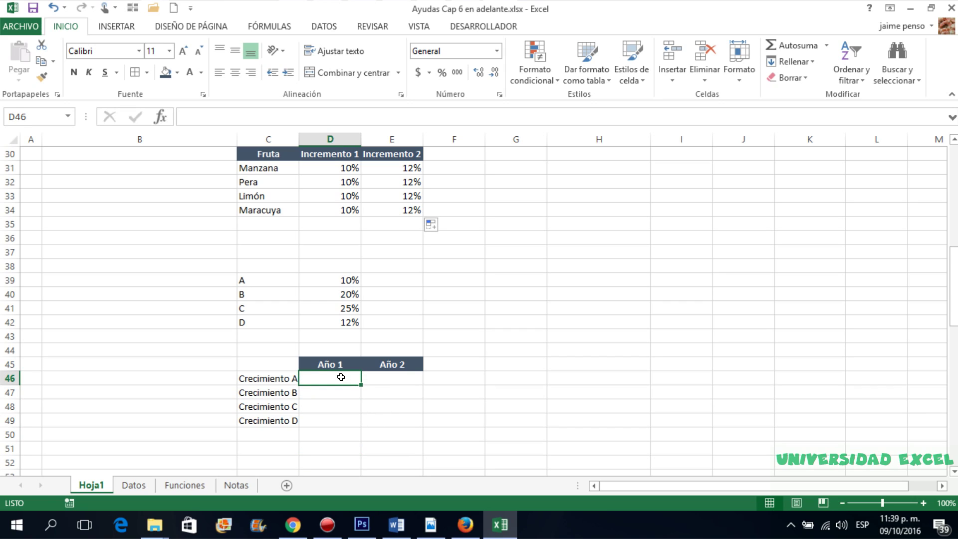
text(=)
key(Up)
key(Up)
key(Up)
key(Up)
key(Up)
key(Up)
key(Up)
key(Return)
Lock only the column of D46's reference as =$D39 and fill the formula down to D49.
click(341, 377)
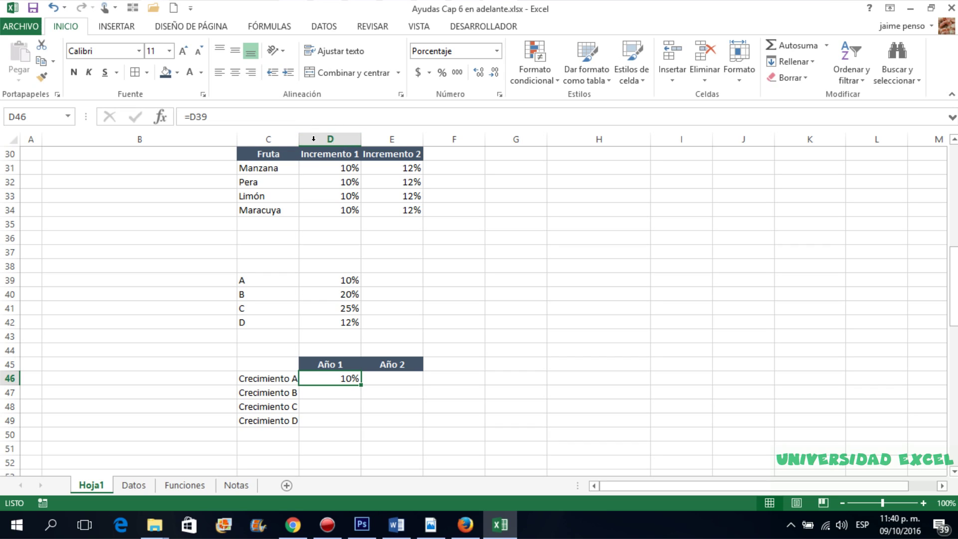
click(189, 115)
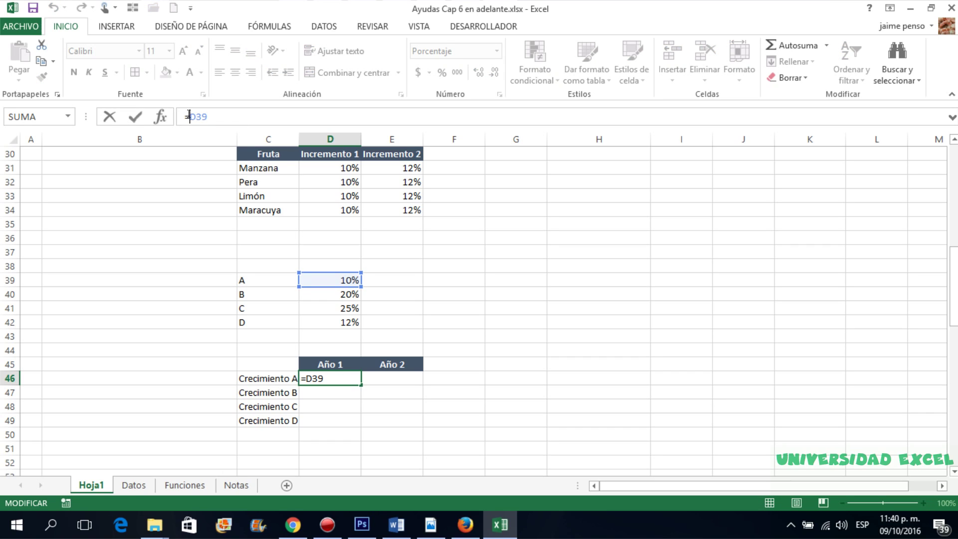
text($)
key(Return)
key(Up)
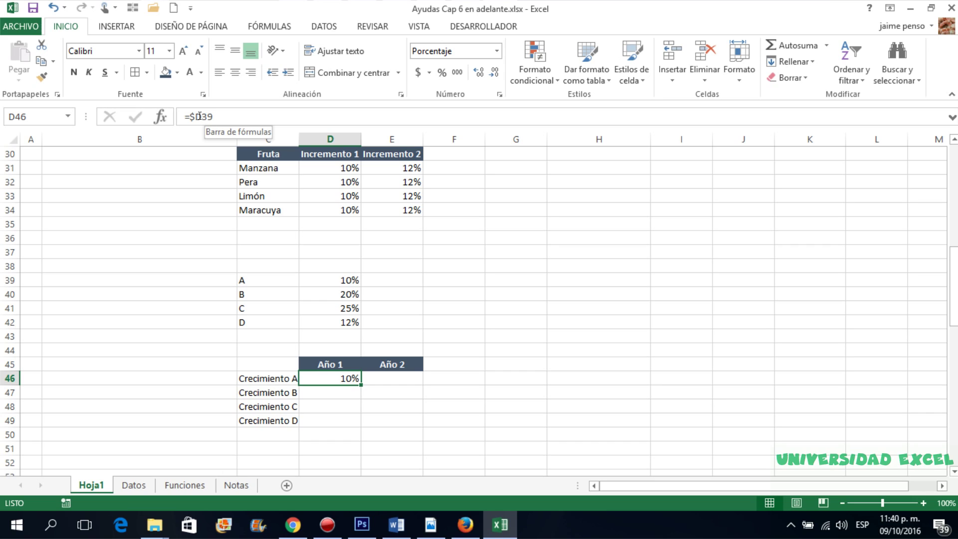
drag(359, 384, 363, 428)
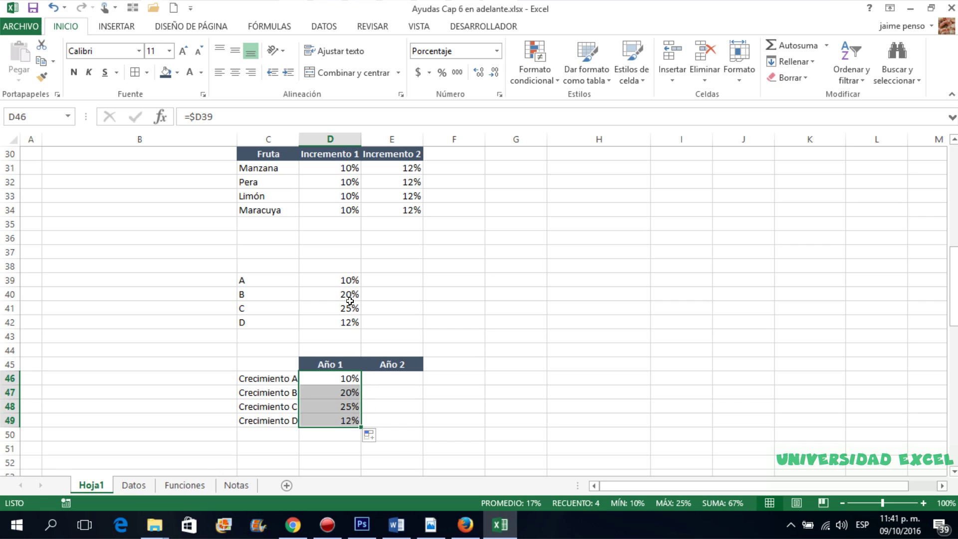
Check the column-locked formulas in D46 to D49 against rates A to D.
click(341, 377)
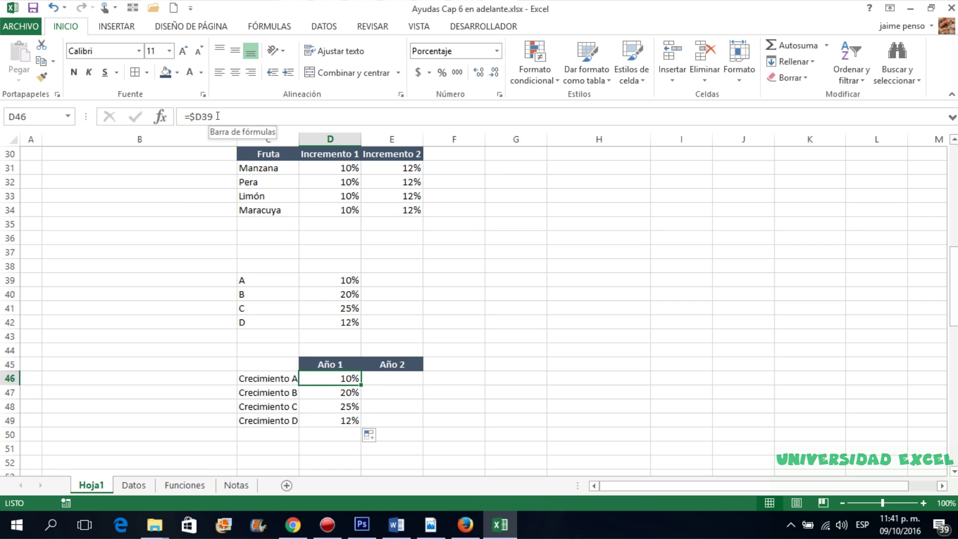
click(321, 391)
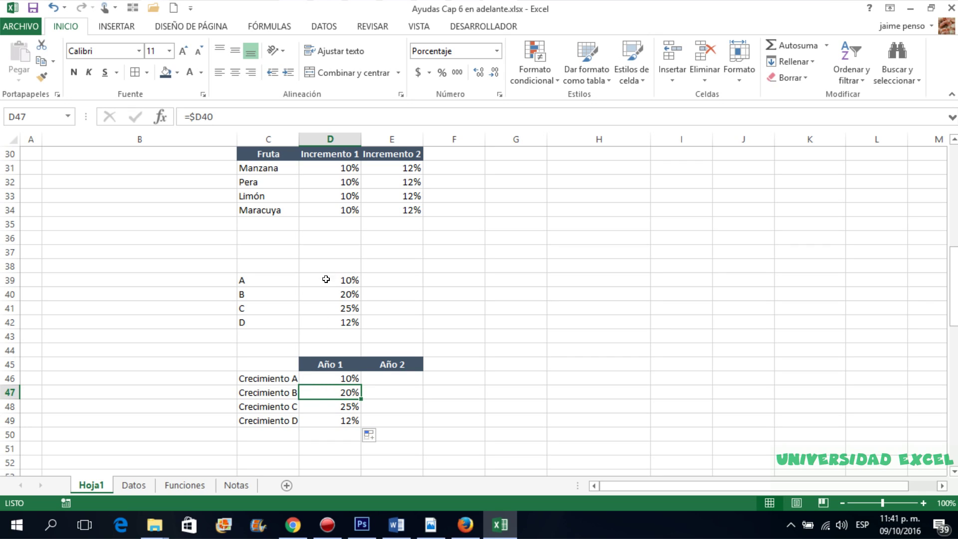
click(328, 407)
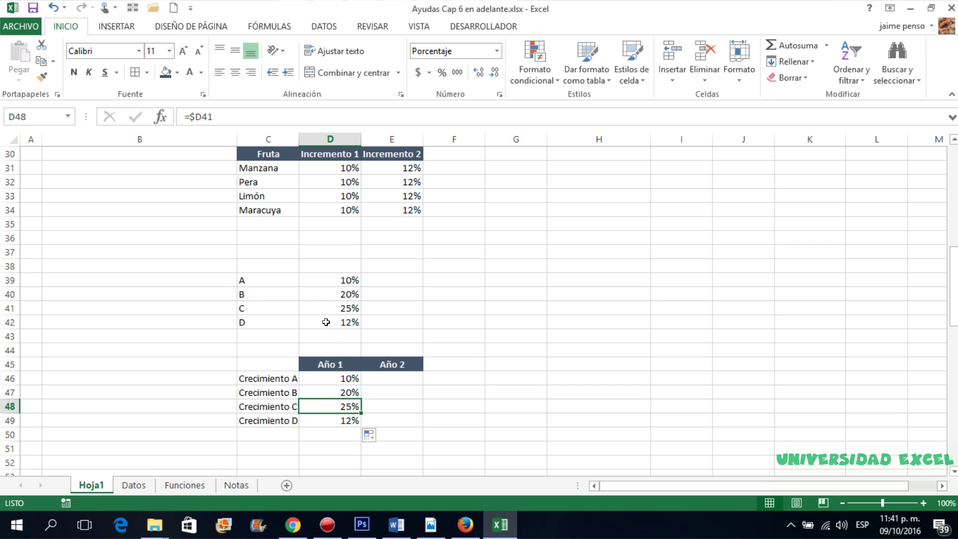
click(325, 420)
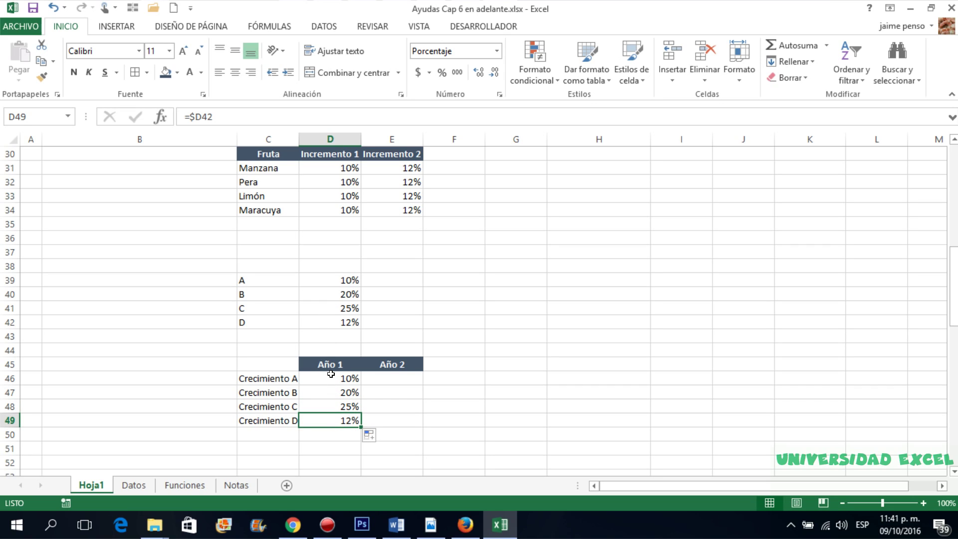
Copy the Año 1 growth formulas in D46:D49 across to the Año 2 column.
click(330, 375)
key(shift+Down)
key(shift+Down)
key(shift+Down)
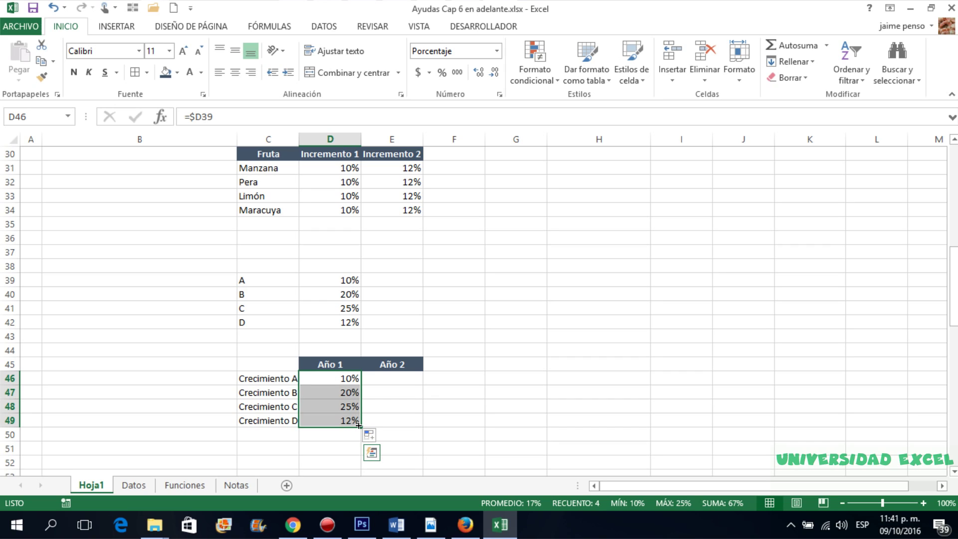
drag(358, 425, 417, 427)
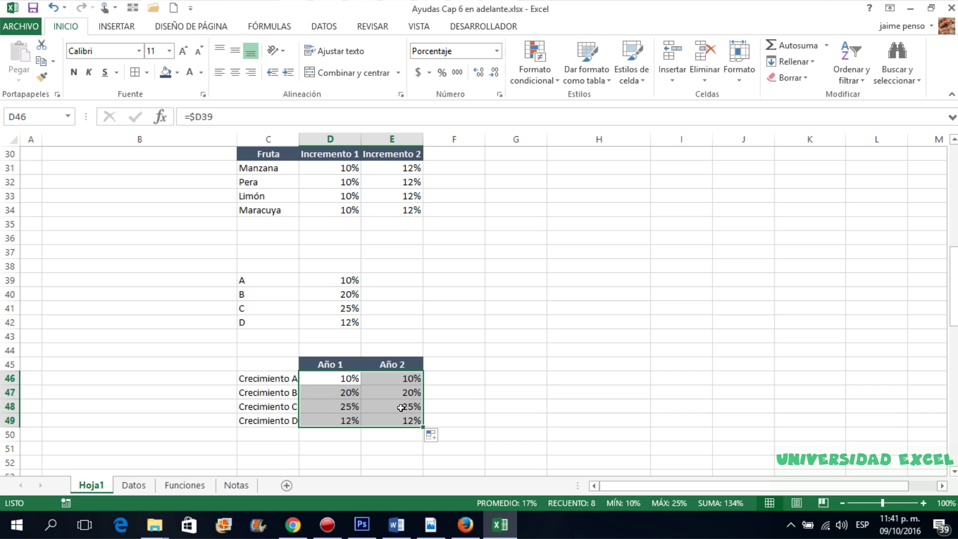
Compare the Año 1 and Año 2 formulas in the growth table with the rates in column D.
click(378, 377)
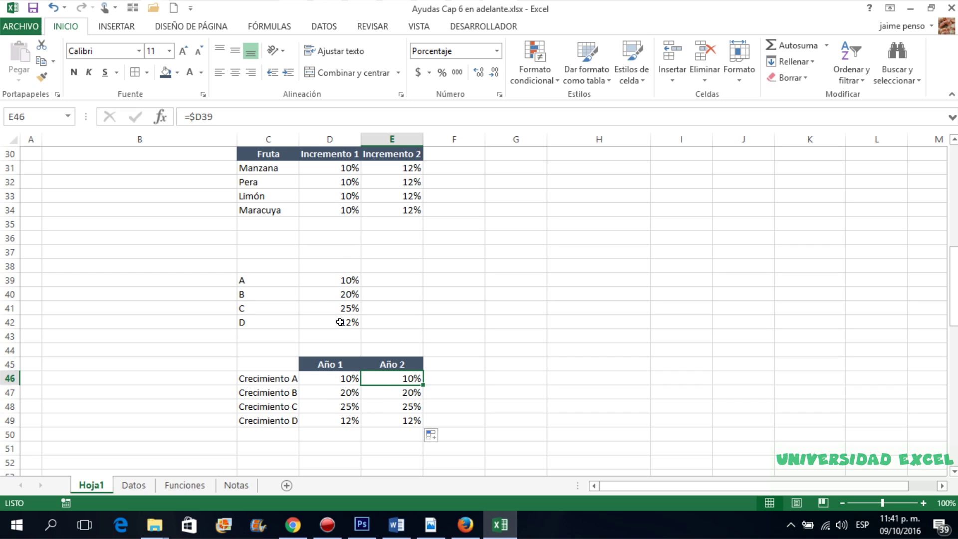
click(340, 379)
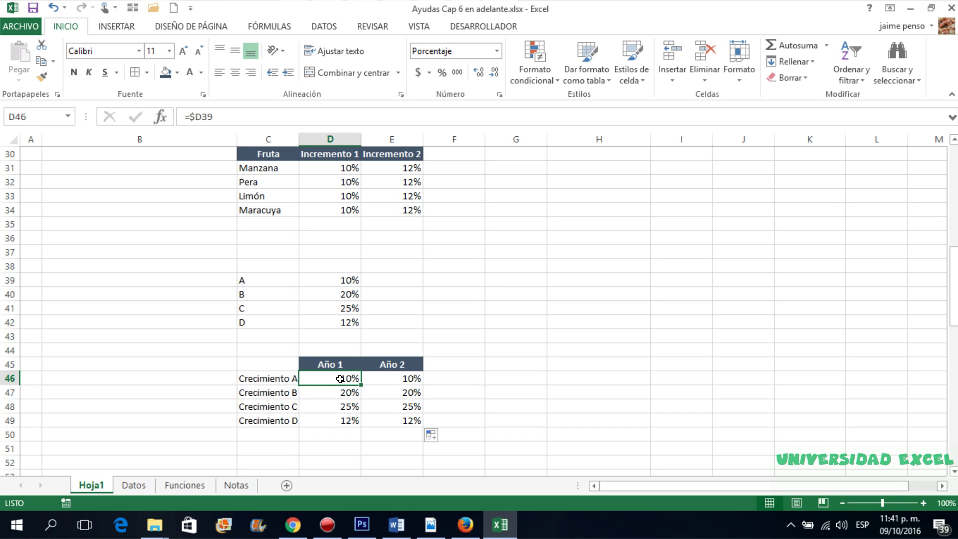
click(332, 279)
click(331, 378)
key(Right)
key(Left)
key(Right)
key(Left)
key(Right)
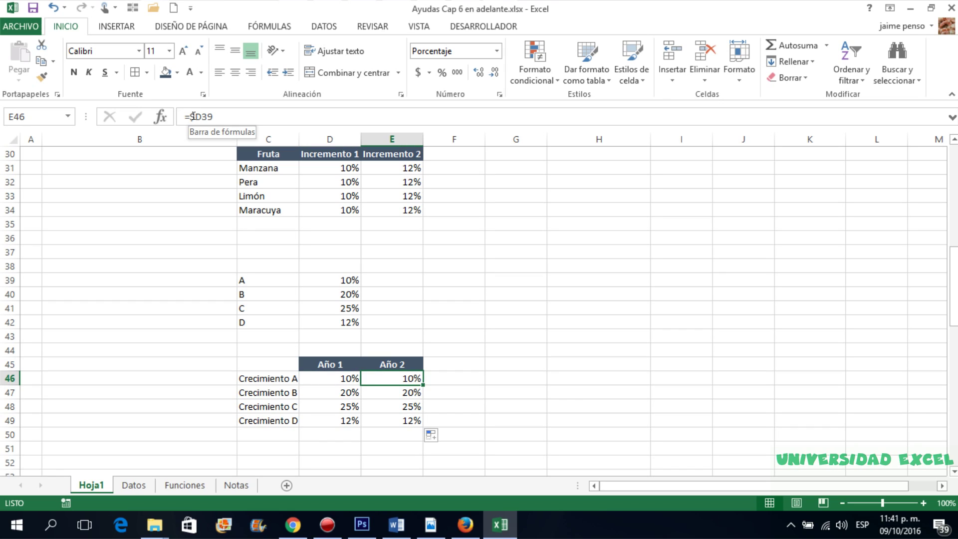
key(Down)
key(Left)
key(Right)
key(Left)
key(Down)
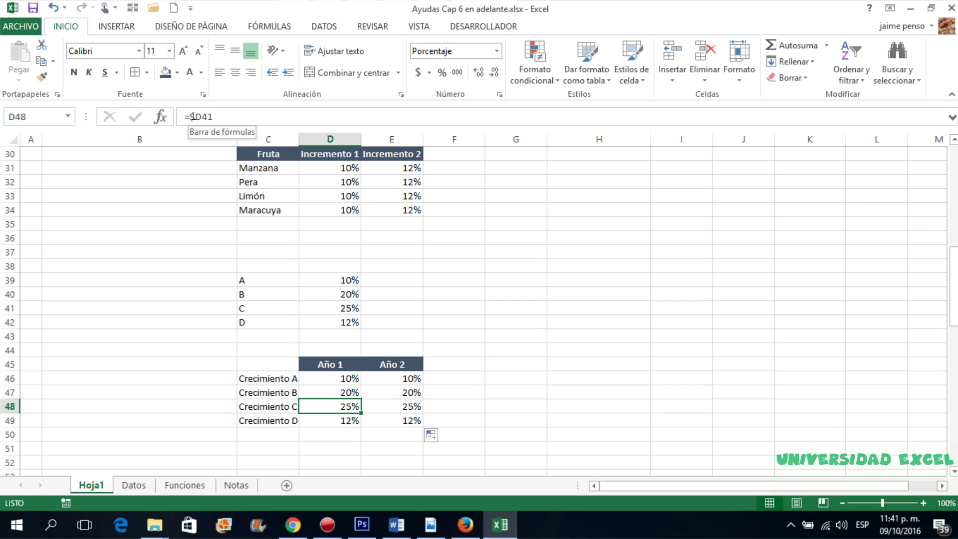
Return to the first table at the start of the sheet and review its numbered headers and name column.
key(Up)
key(Up)
key(Up)
key(Up)
key(Up)
key(Up)
key(Up)
key(Up)
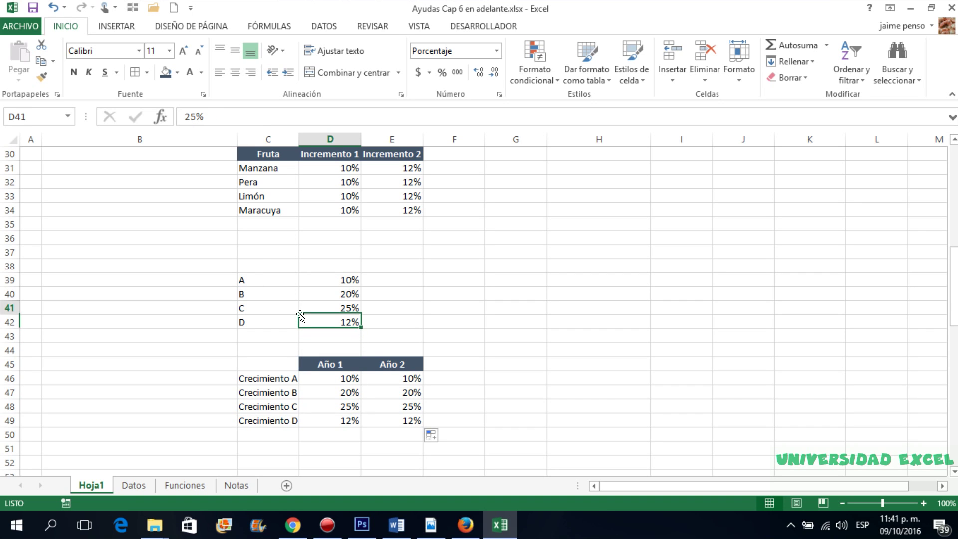
key(Up)
key(Up)
key(Up)
key(Up)
key(Up)
key(Up)
key(Up)
key(Up)
key(Up)
key(Up)
key(Up)
key(Up)
key(Up)
key(Up)
key(Up)
key(Up)
key(Up)
key(Up)
key(Up)
key(Up)
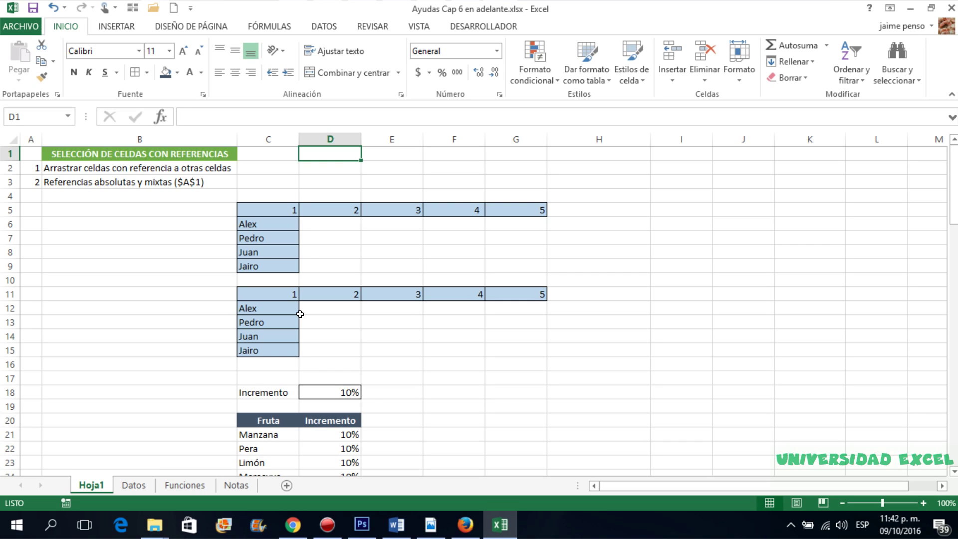
click(273, 210)
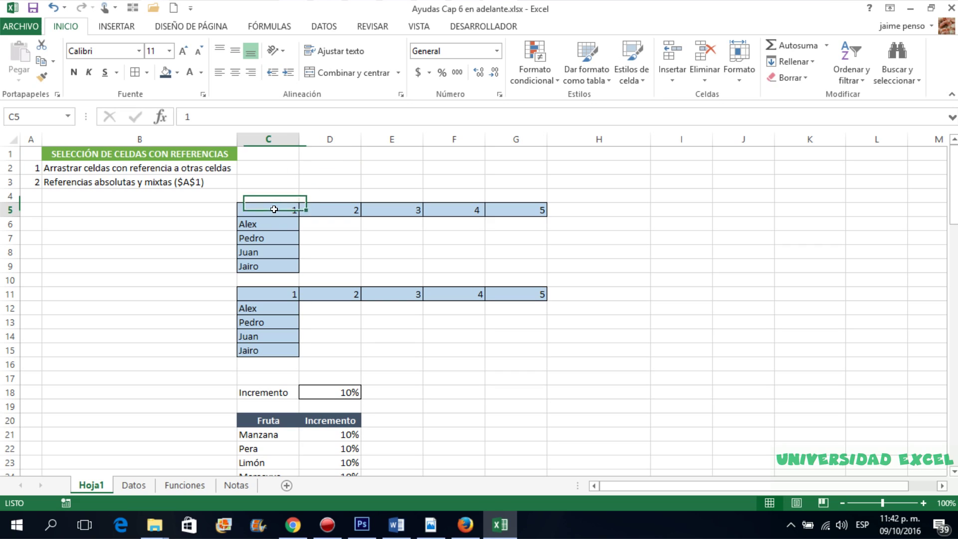
key(Right)
key(Right)
key(Right)
key(Right)
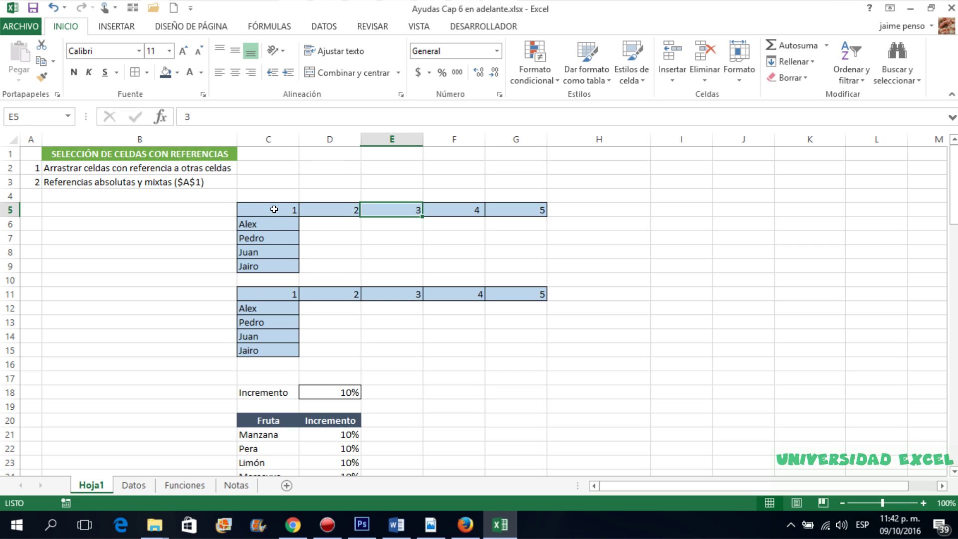
key(Left)
key(Left)
key(Left)
key(Left)
key(Down)
key(Down)
key(Down)
key(Down)
key(Up)
Review the fruit increment tables, the A to D rates and the yearly growth table in rows 18 to 49.
key(Down)
key(Down)
key(Down)
key(Down)
key(Down)
key(Down)
key(Down)
key(Down)
key(Down)
key(Down)
key(Down)
key(Down)
key(Down)
key(Down)
key(Down)
key(Down)
key(Down)
key(Down)
key(Down)
key(Down)
key(Down)
key(Down)
key(Down)
key(Down)
key(Down)
key(Down)
key(Down)
key(Down)
key(Down)
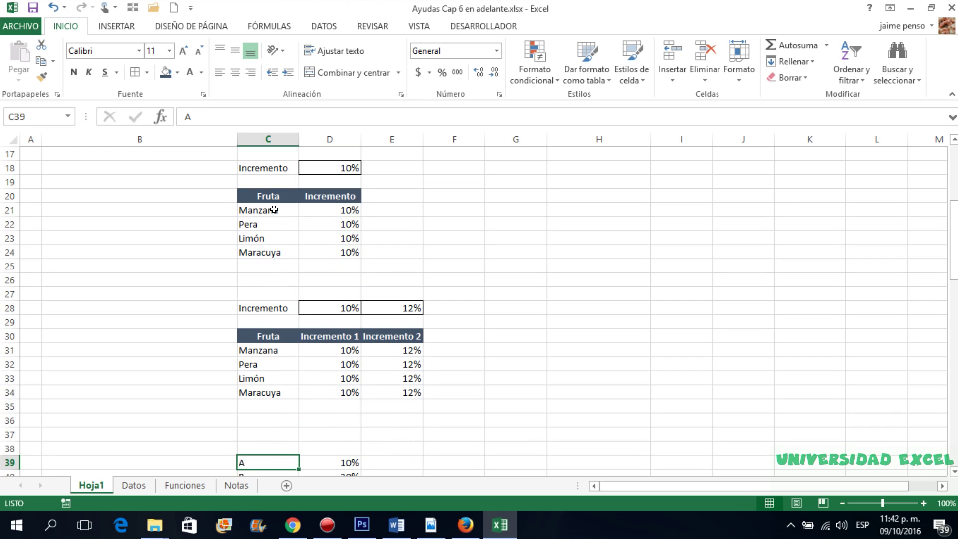
key(Up)
key(Up)
key(Up)
key(Up)
key(Up)
key(Up)
key(Up)
key(Right)
key(Up)
key(Up)
key(Up)
key(Up)
key(Down)
key(Down)
key(Down)
key(Down)
key(Down)
key(Down)
key(Down)
key(Down)
key(Down)
key(Down)
key(Down)
key(Down)
key(Down)
key(Down)
key(Down)
key(Down)
key(Down)
key(Down)
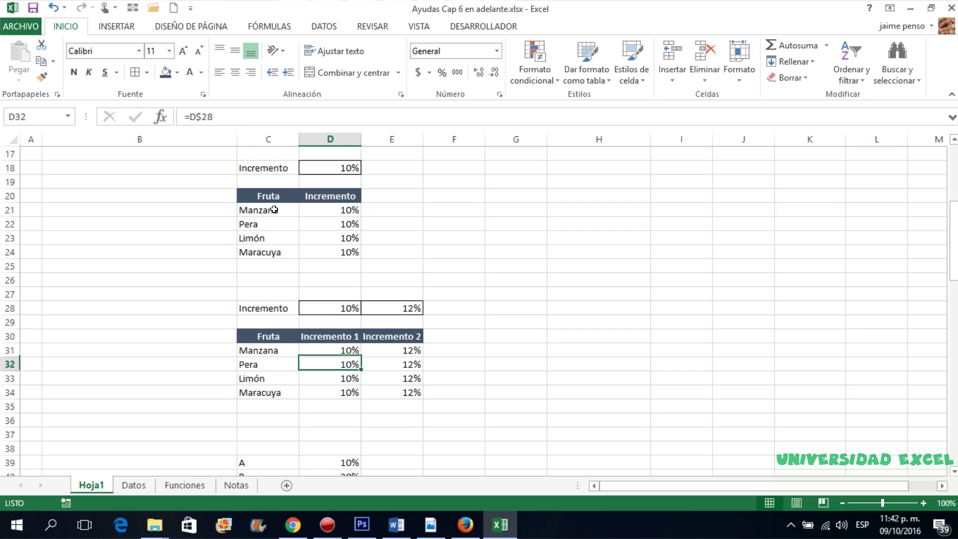
key(Down)
key(Down)
key(Down)
key(Down)
key(Down)
key(Down)
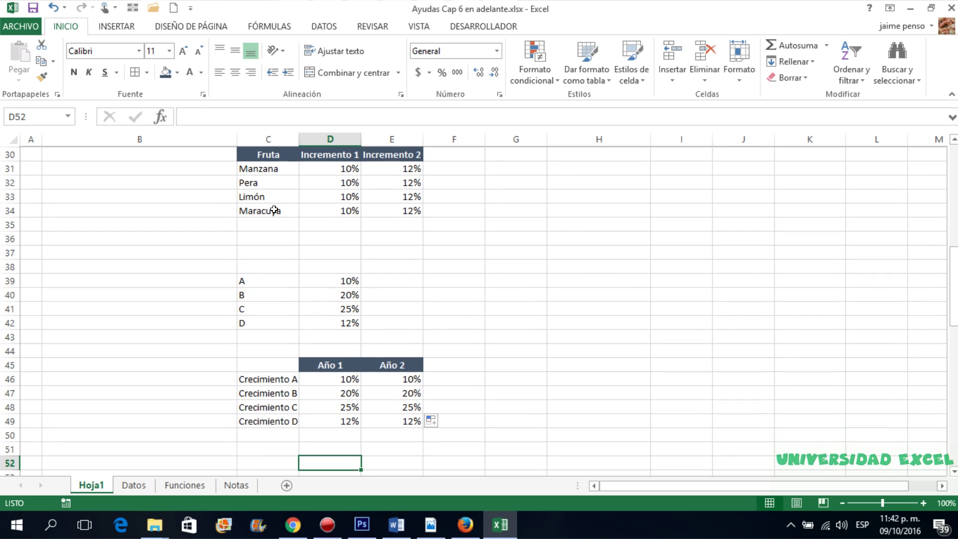
key(Up)
key(Up)
key(Up)
key(Up)
key(Up)
key(Up)
key(Up)
key(Up)
key(Up)
key(Up)
key(Up)
key(Up)
key(Up)
key(Up)
key(Up)
key(Up)
key(Up)
key(Up)
key(Up)
key(Up)
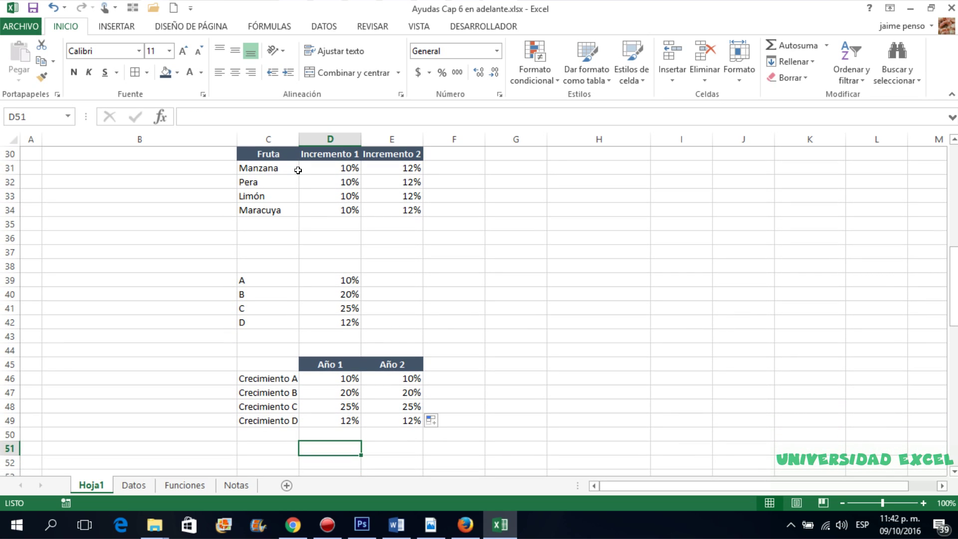
Go back to the top of the sheet and review the cell reference topics and the two numbered name tables.
key(Up)
key(Up)
key(Up)
key(Up)
key(Up)
key(Up)
key(Up)
key(Up)
key(Up)
key(Up)
key(Up)
key(Up)
key(Up)
key(Up)
key(Up)
key(Up)
key(Up)
key(Up)
key(Up)
key(Up)
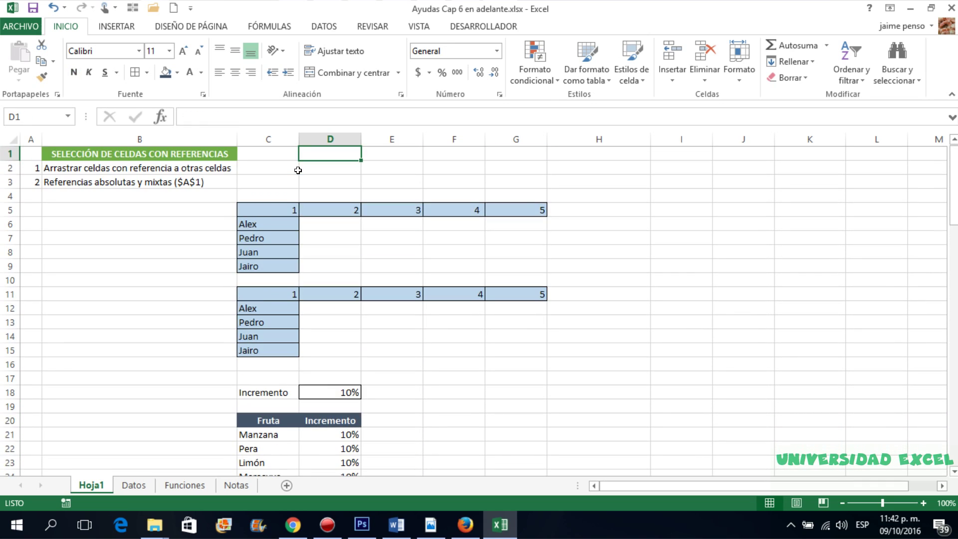
key(Down)
key(Down)
key(Down)
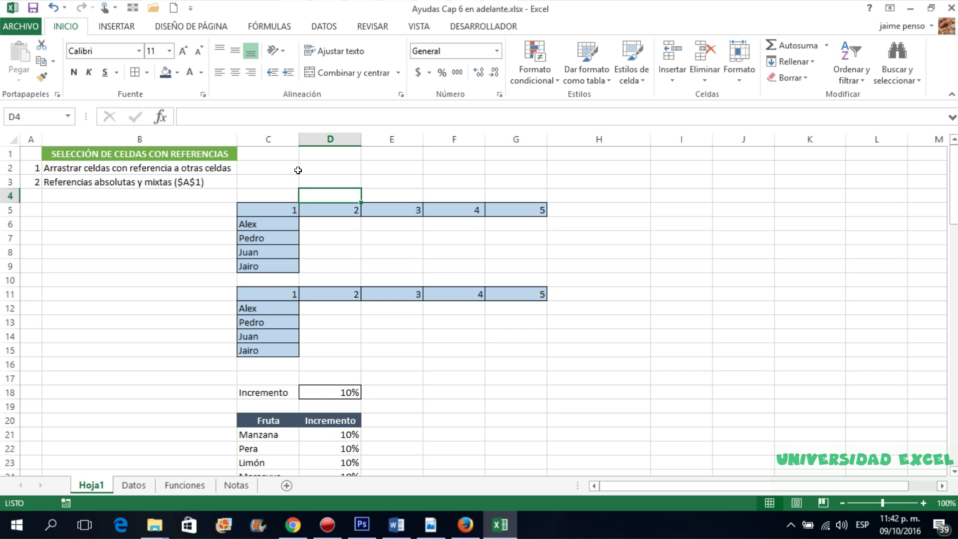